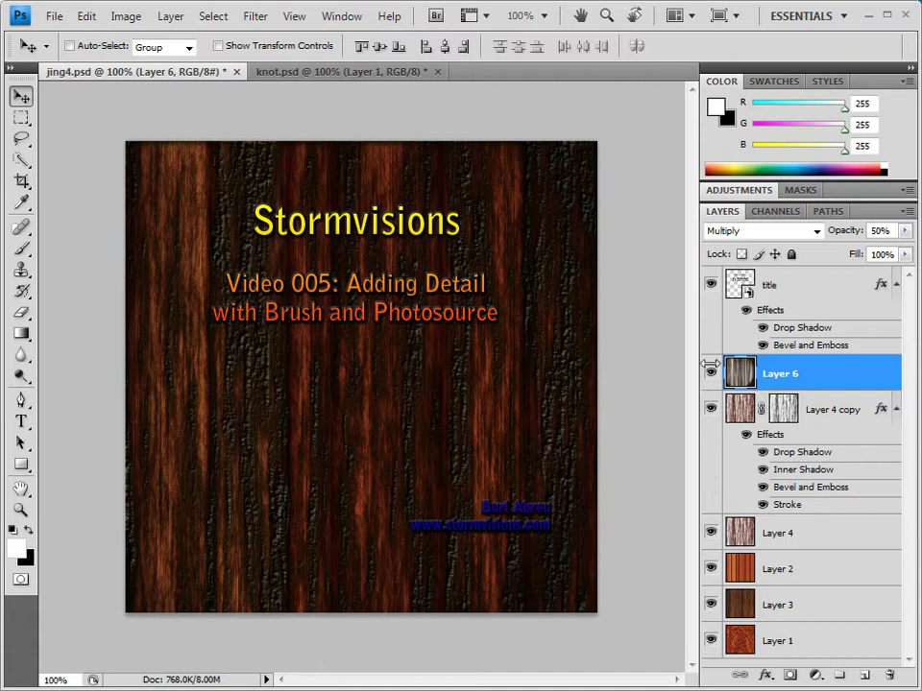
In knot.psd, draw a freehand Lasso selection around the large central knot, including the grain above and below it.
left_click(293, 72)
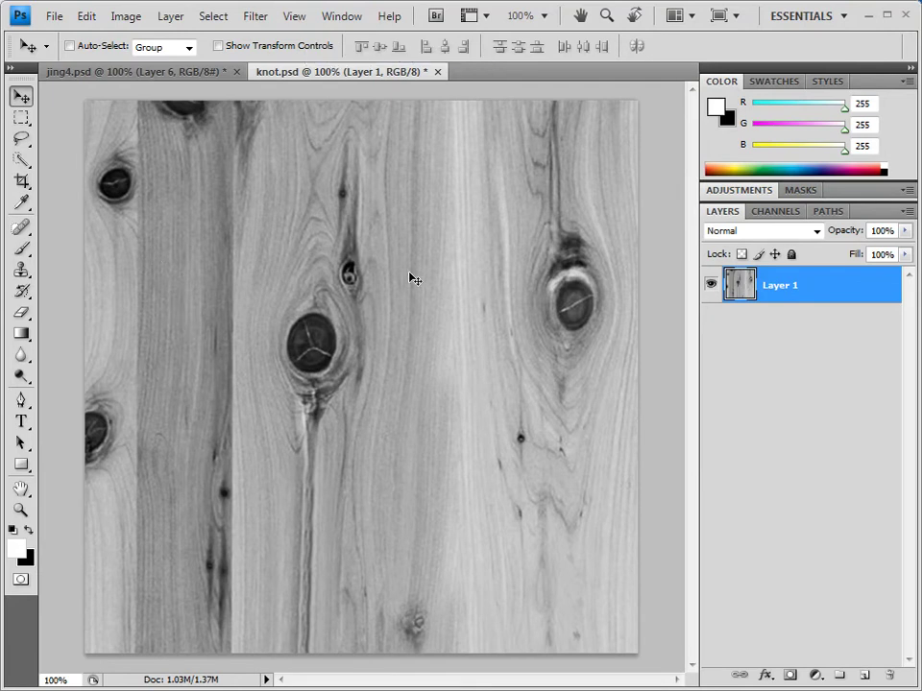
left_click(22, 141)
left_click(22, 161)
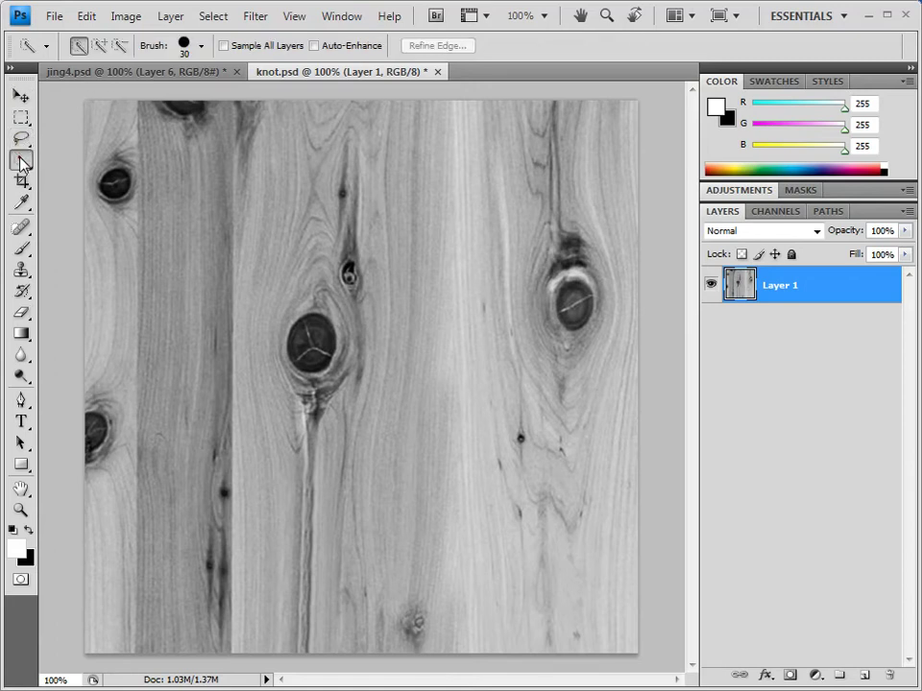
left_click(21, 140)
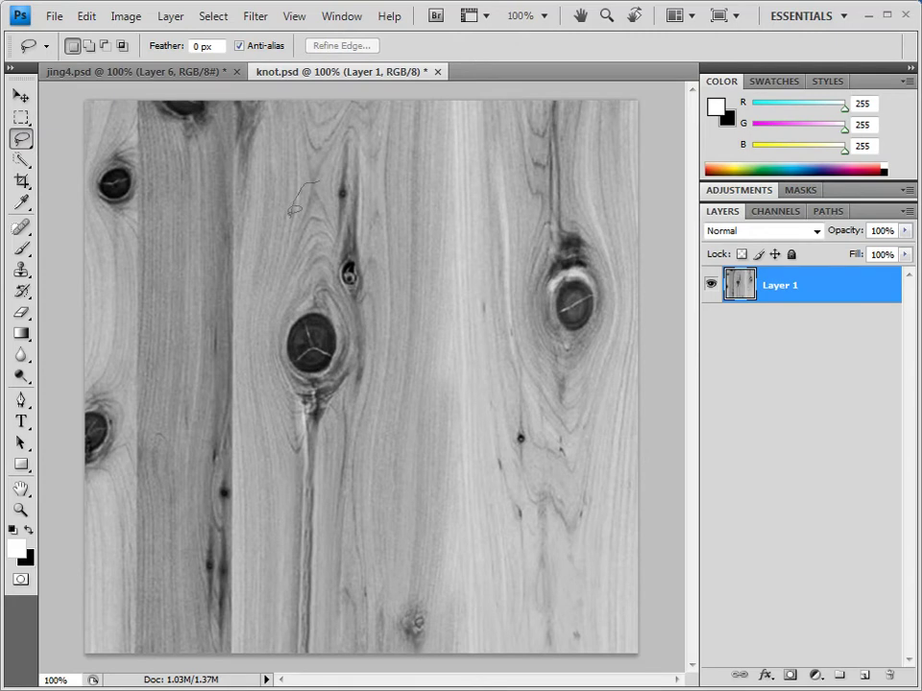
left_click_drag(254, 286, 246, 391)
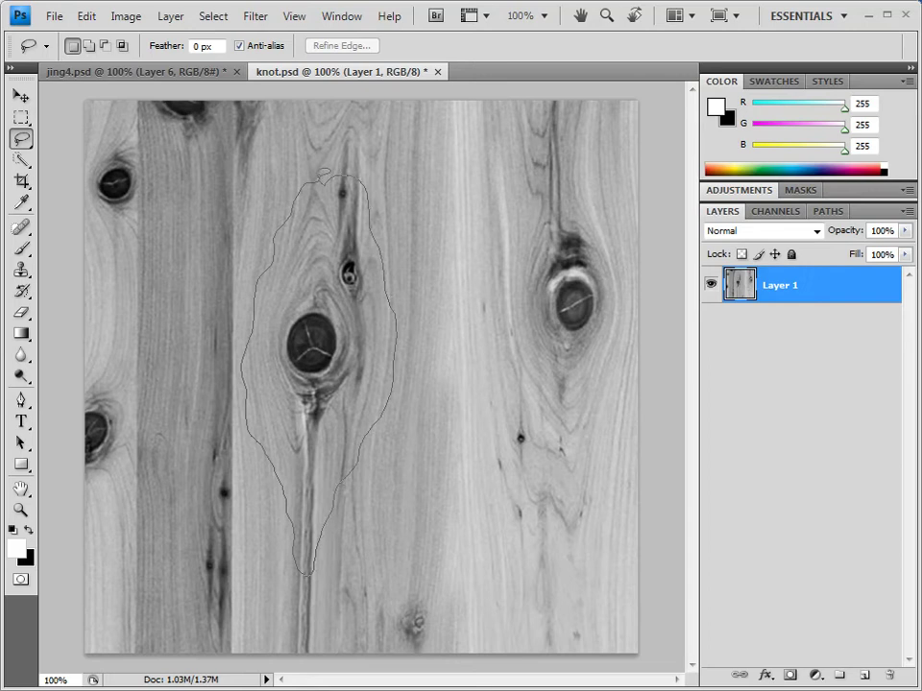
left_click_drag(319, 176, 320, 178)
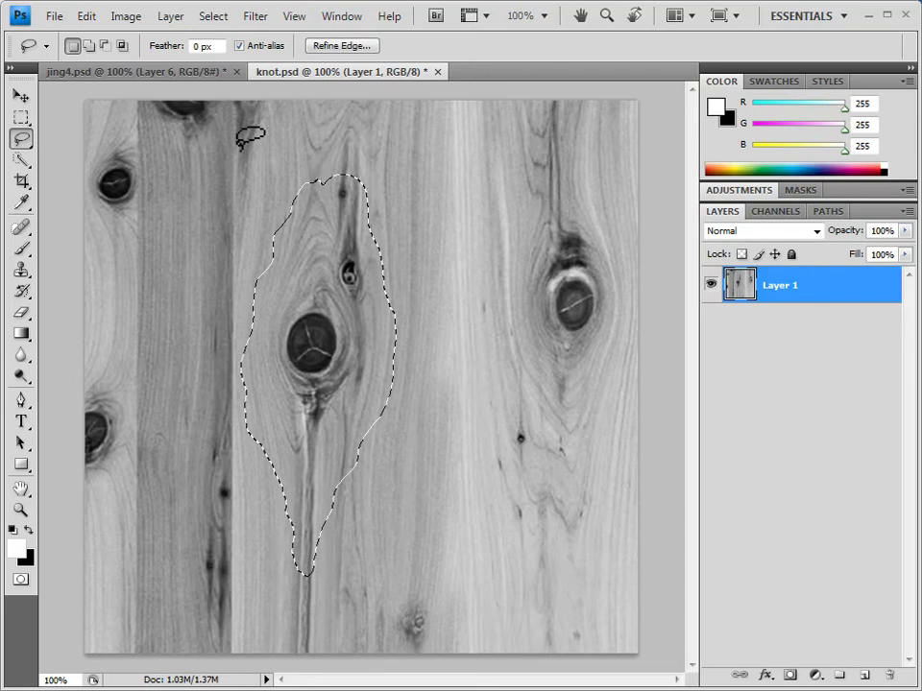
Feather the knot selection with a radius of 5 pixels.
left_click(211, 16)
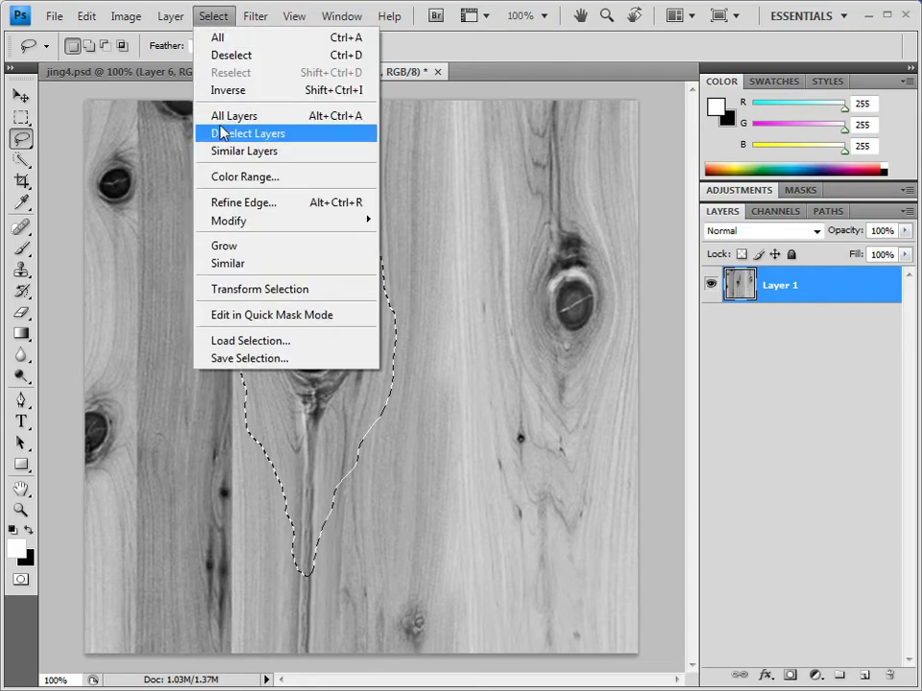
mouse_move(239, 223)
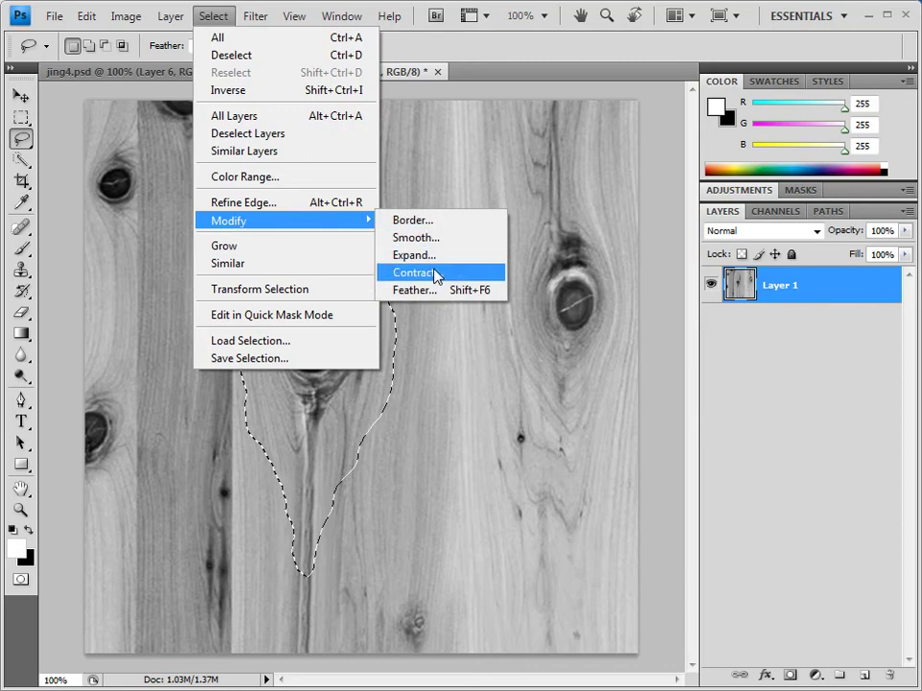
left_click(417, 290)
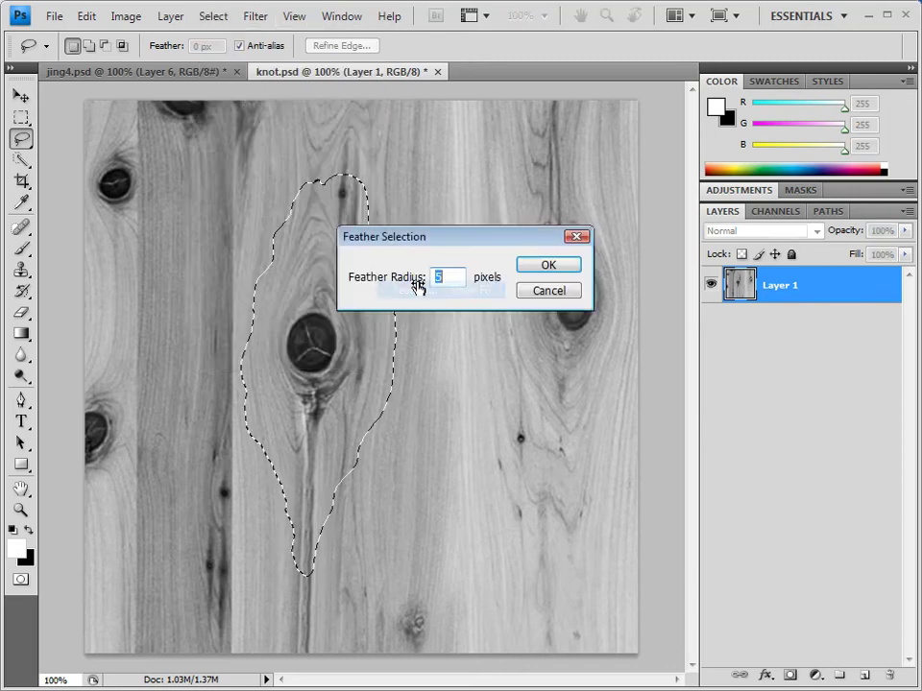
left_click(562, 270)
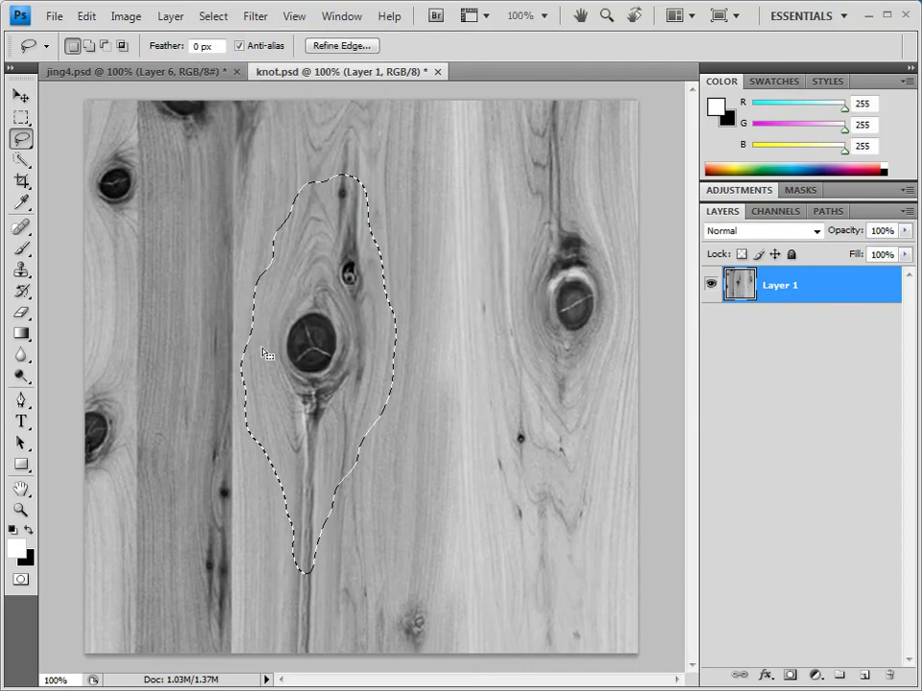
Copy the selected knot and paste it into jing4.psd as a new layer above Layer 6.
left_click(84, 17)
left_click(78, 141)
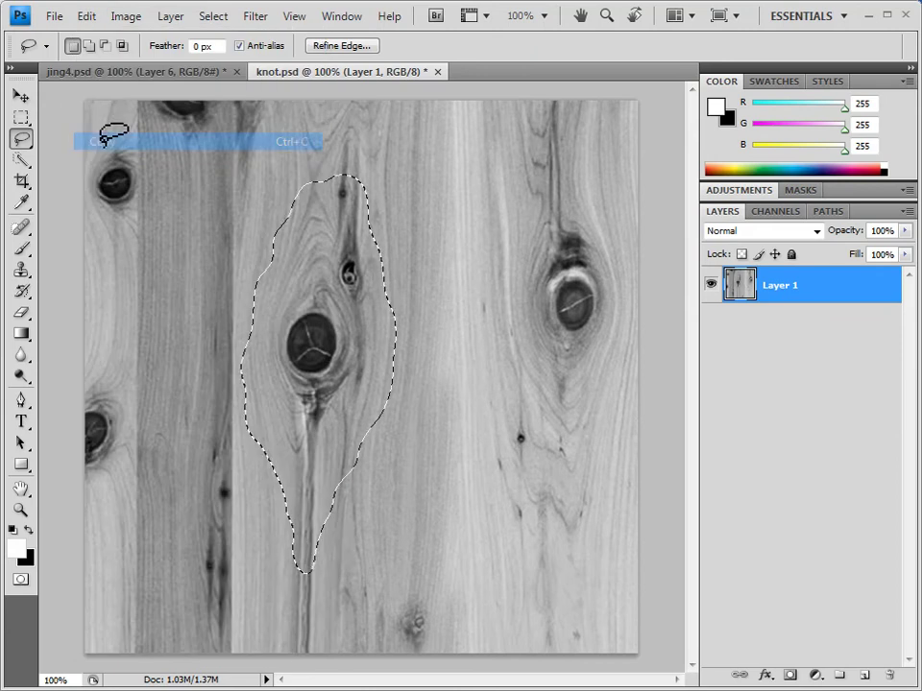
left_click(122, 74)
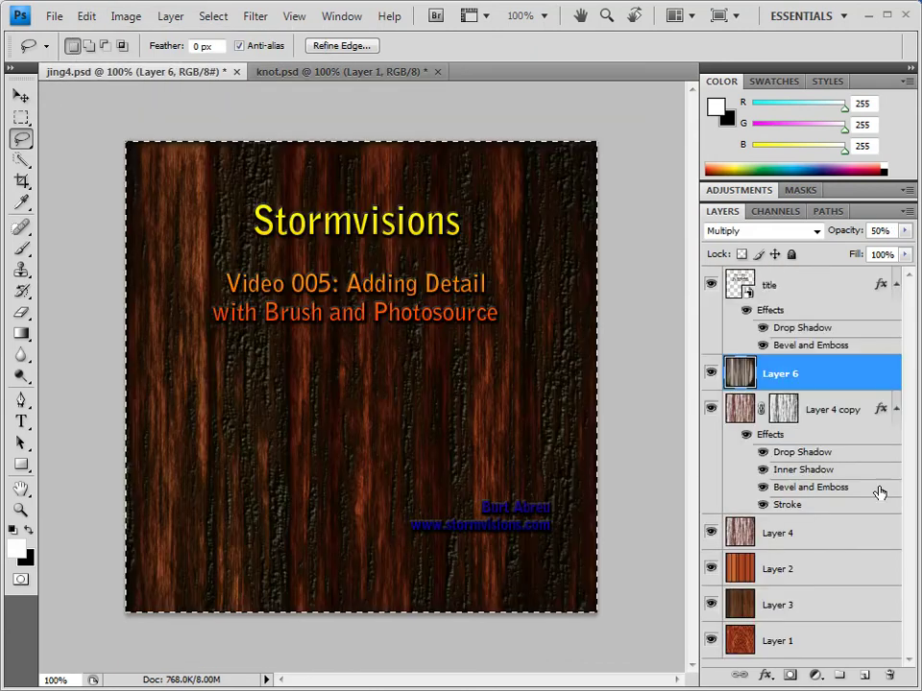
left_click(86, 16)
left_click(103, 177)
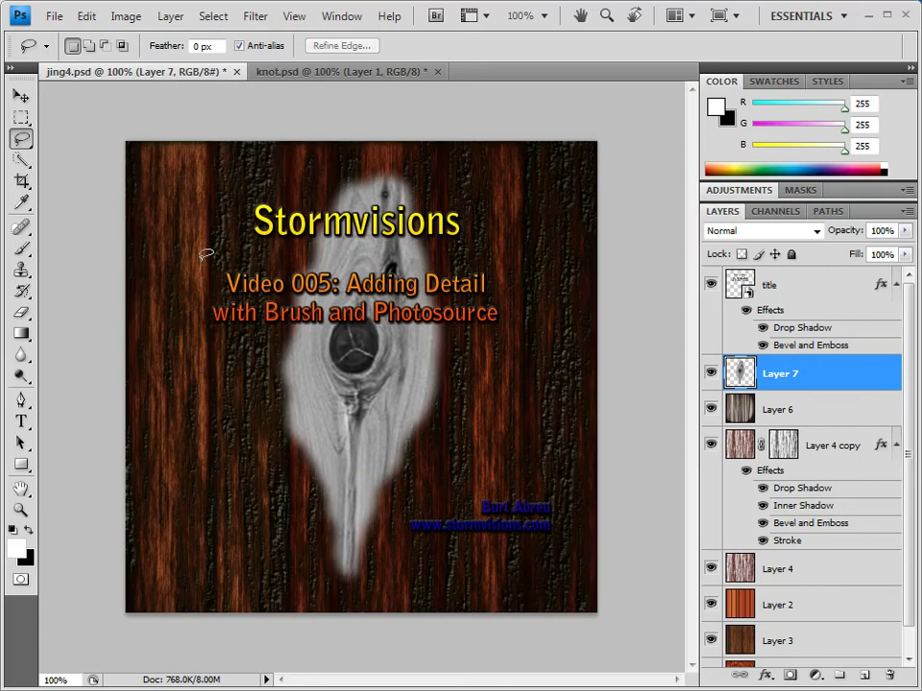
Move the pasted knot lower in the image and scale it to about 70.8% width and 75.4% height.
left_click(29, 97)
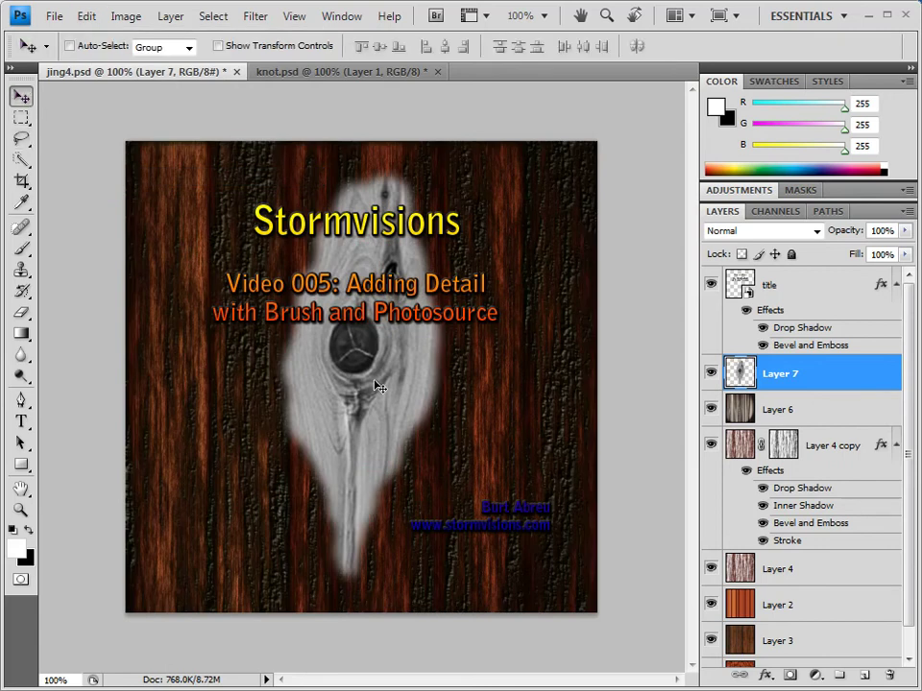
left_click_drag(393, 400, 399, 428)
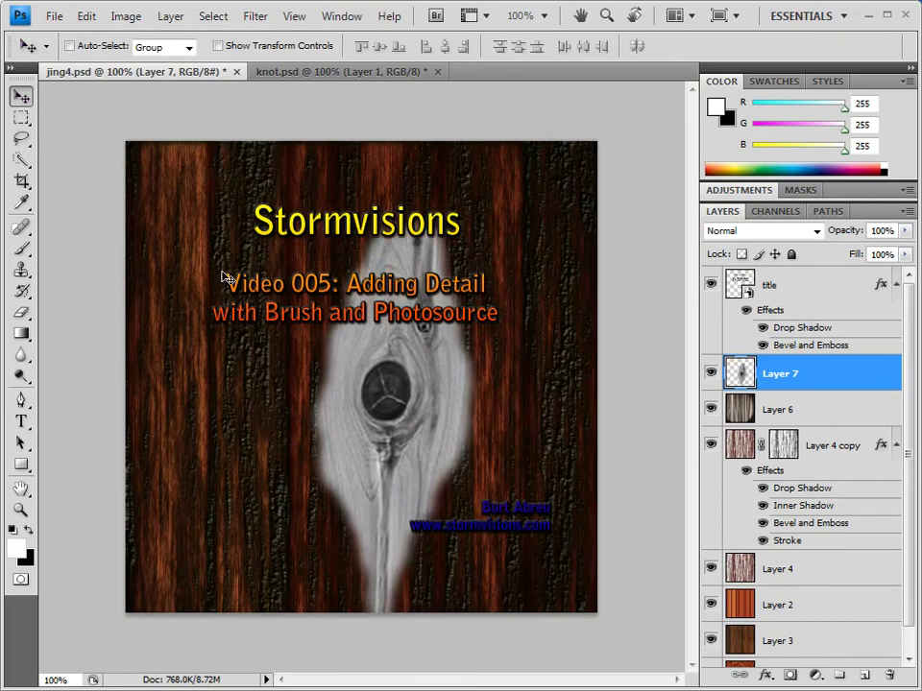
left_click(218, 45)
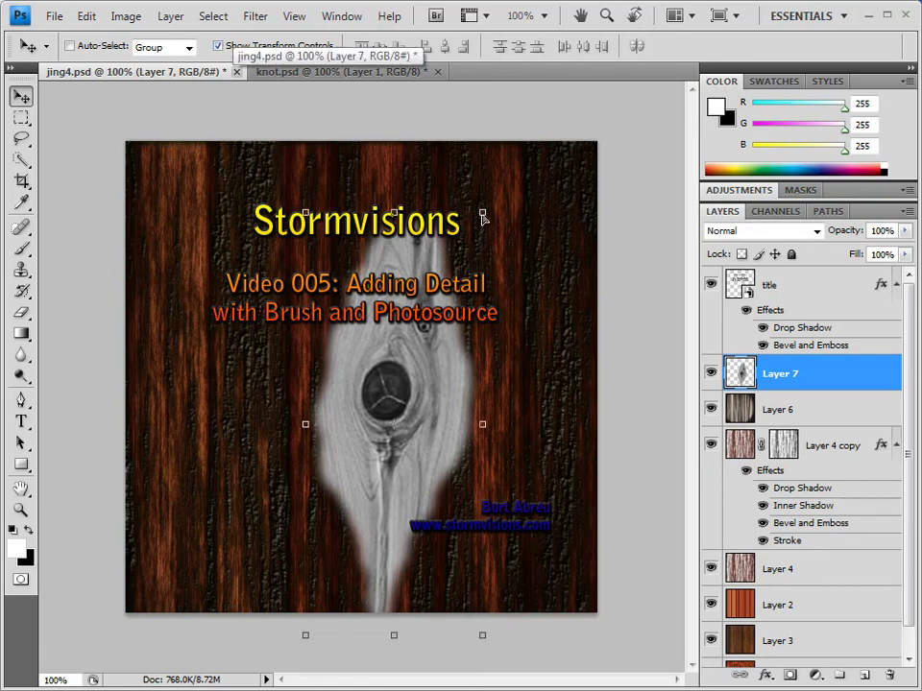
left_click(482, 213)
left_click_drag(482, 213, 430, 316)
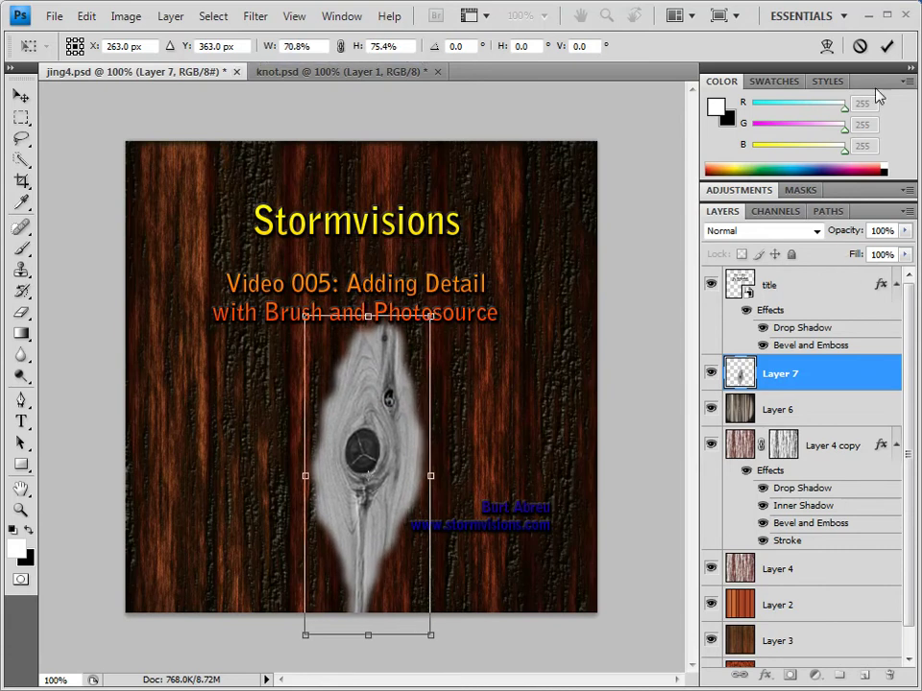
key("Return")
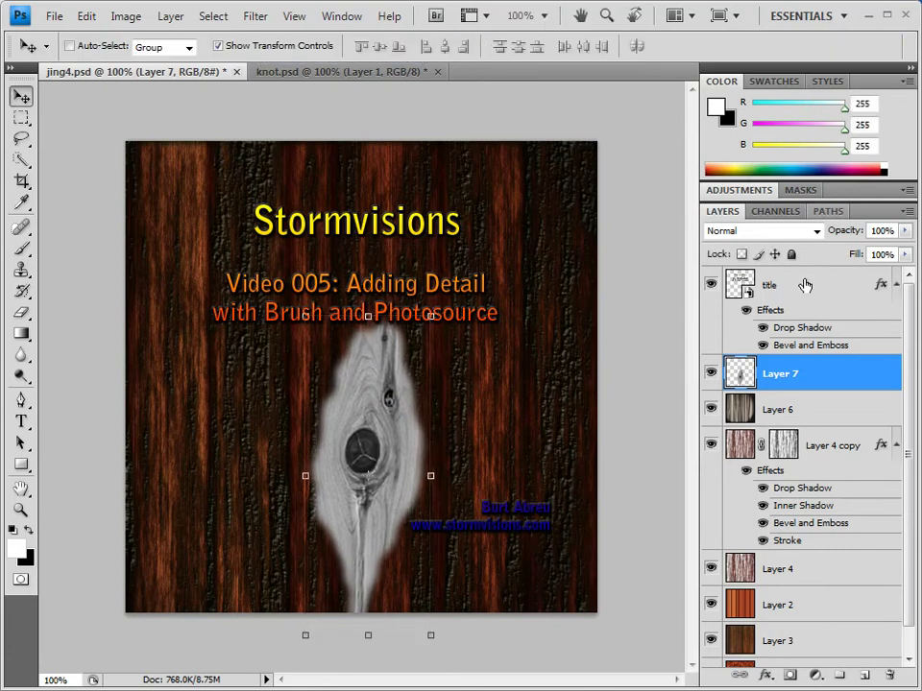
Set the knot layer's blend mode to Multiply and move the knot onto the plank in the image's lower-left area.
left_click(816, 231)
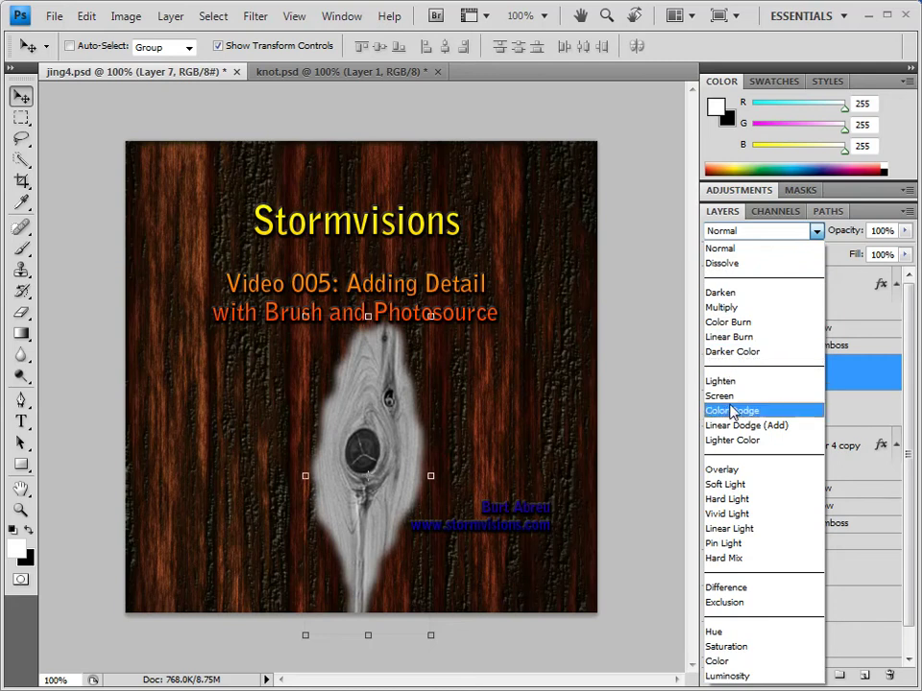
left_click(728, 500)
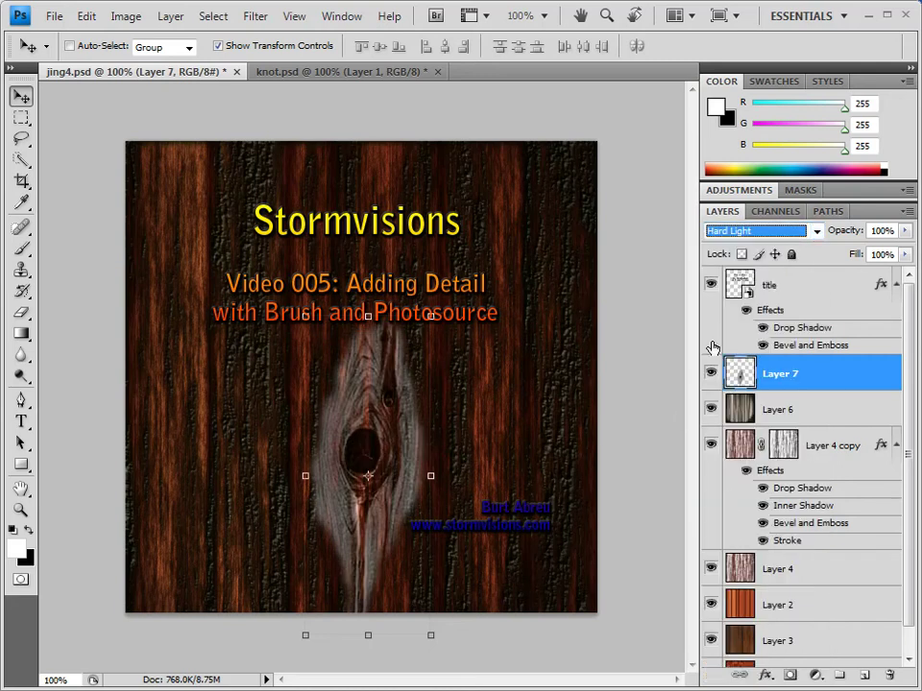
left_click(817, 232)
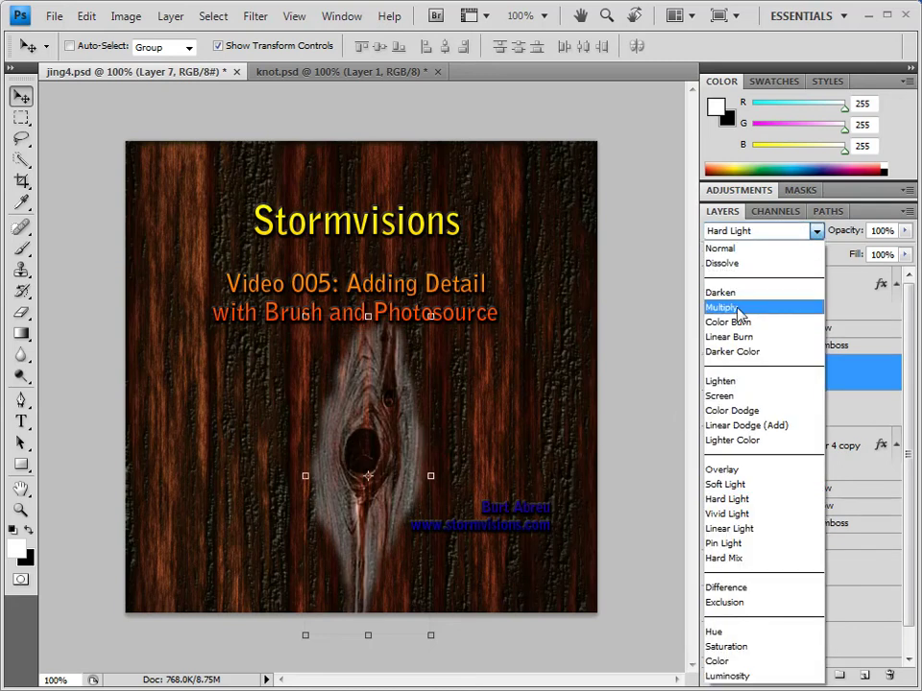
left_click(737, 309)
left_click_drag(377, 463, 189, 474)
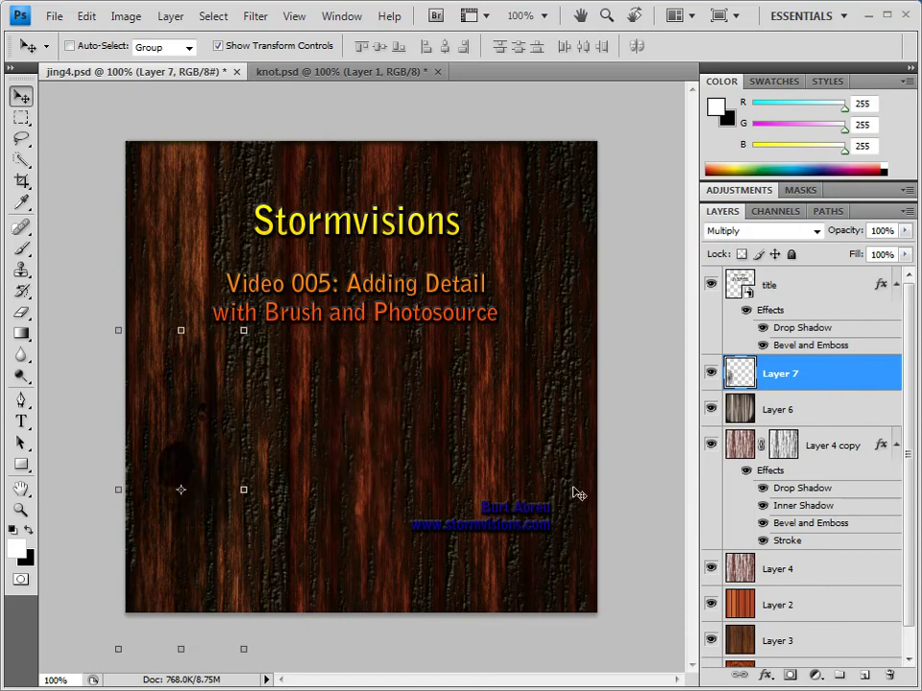
left_click(218, 45)
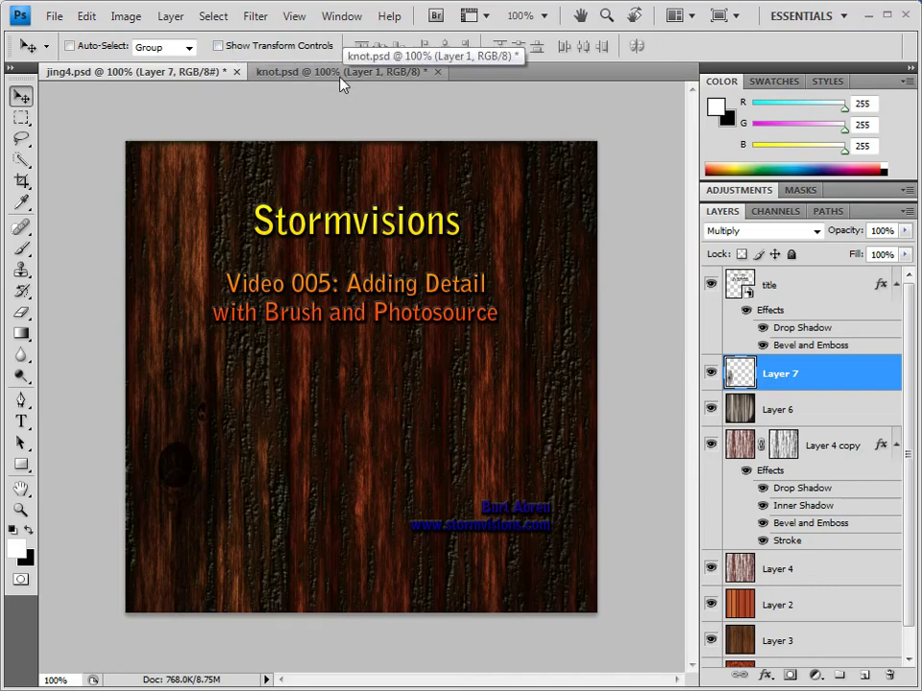
Display the Layer 4 copy layer mask as an overlay and paste the copied knot into that mask.
left_click(785, 453)
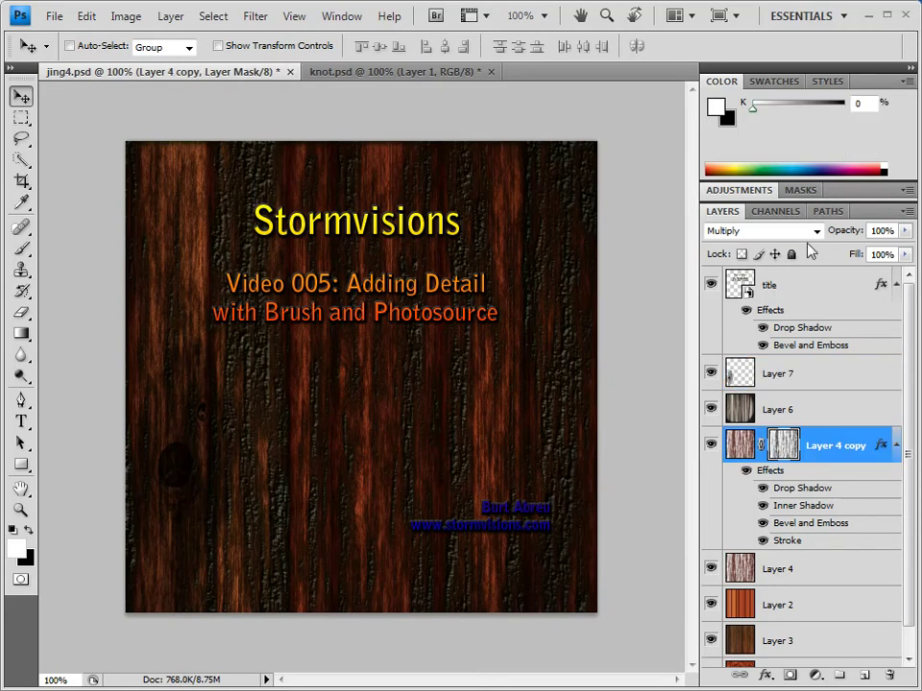
left_click(776, 211)
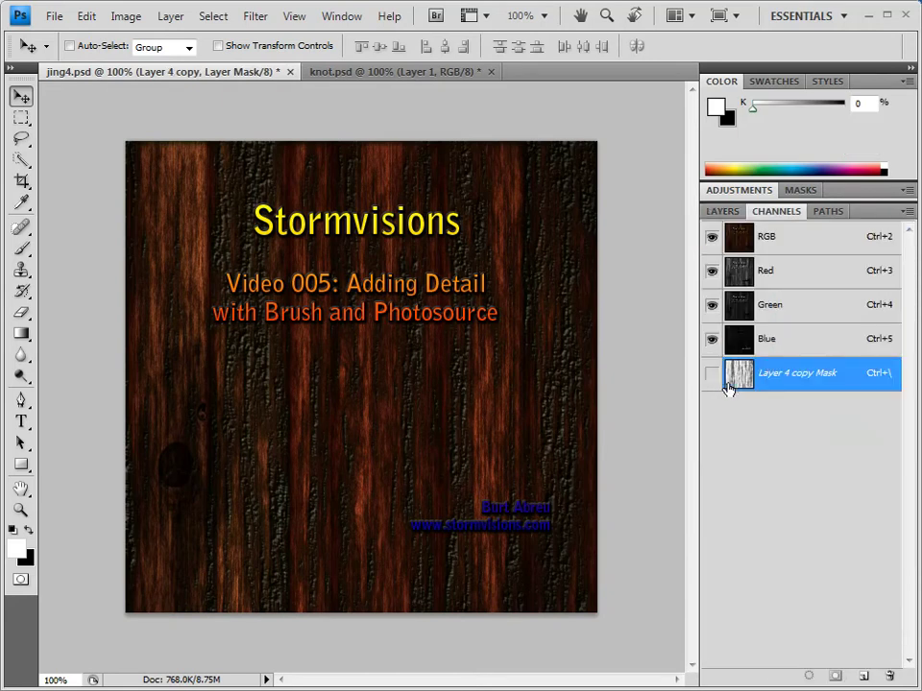
key("backslash")
key("x")
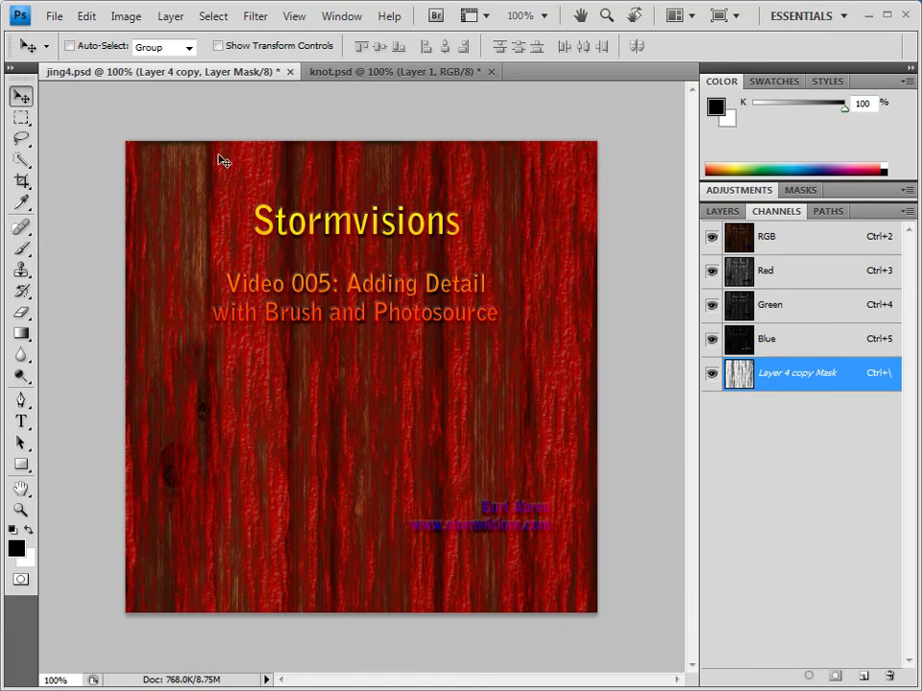
left_click(88, 16)
left_click(101, 177)
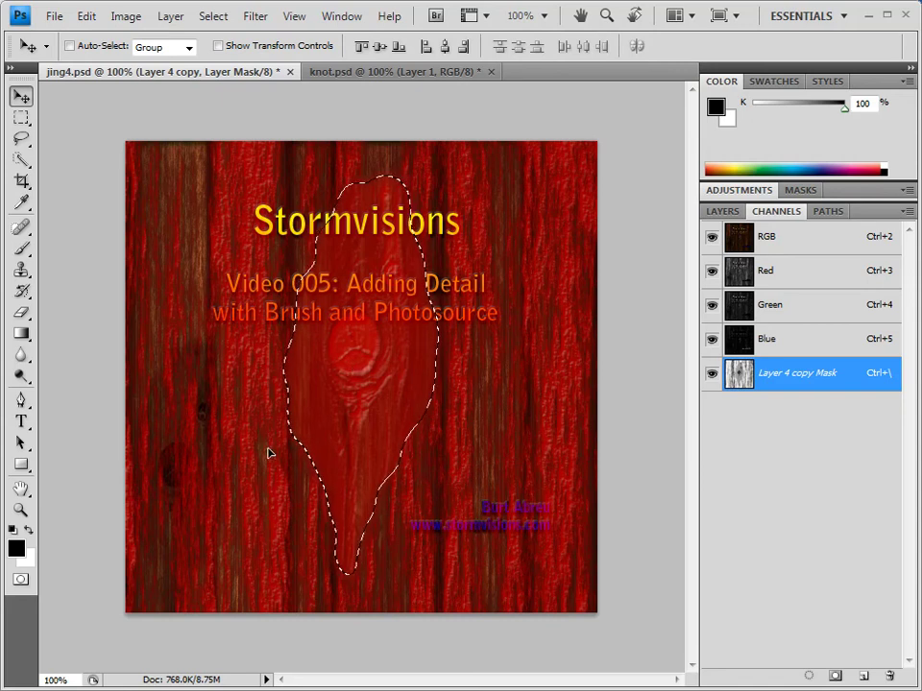
Hide the Layer 4 copy mask overlay and deselect the pasted knot.
left_click(712, 373)
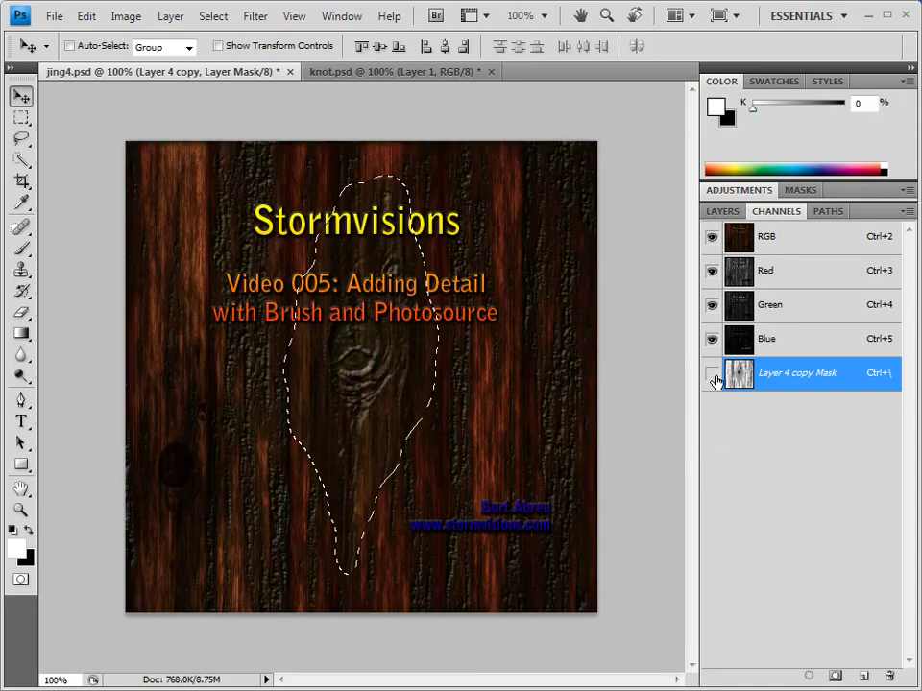
left_click(725, 211)
left_click(205, 17)
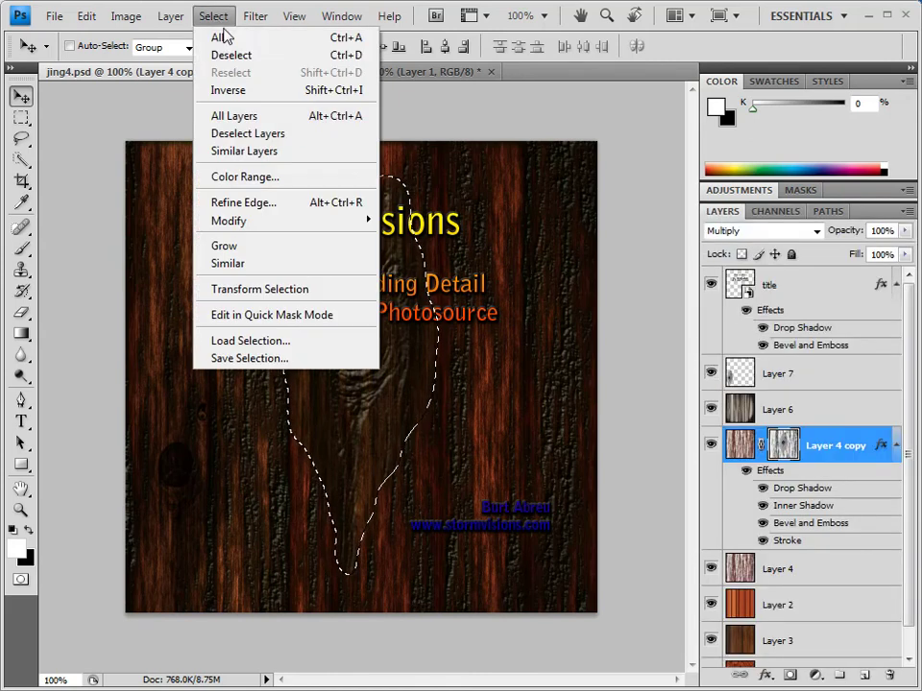
left_click(219, 56)
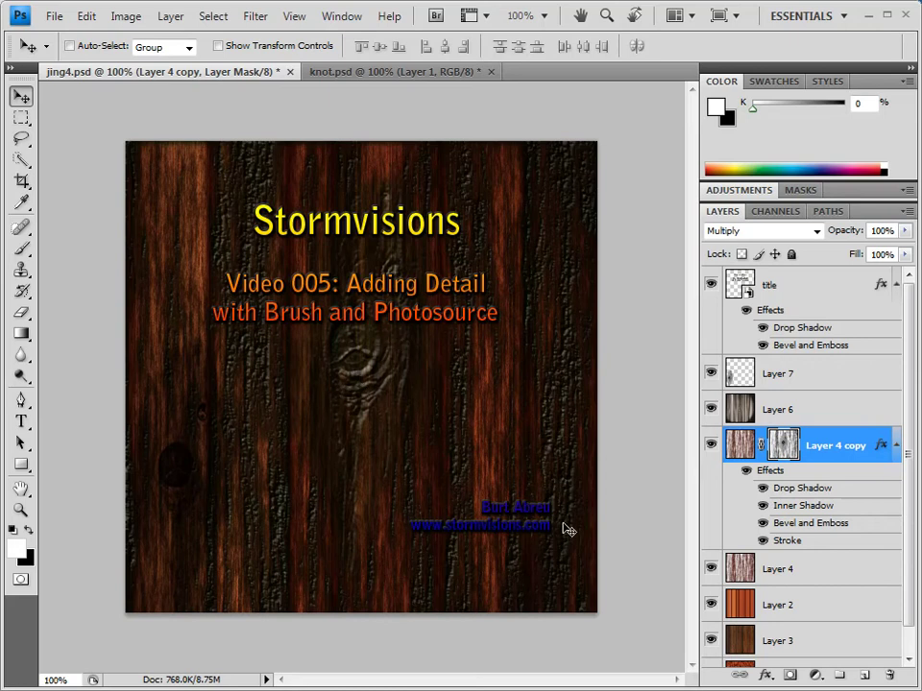
Set Layer 4 copy's Bevel and Emboss highlight opacity to 60% and its size to 3 px.
left_click(766, 675)
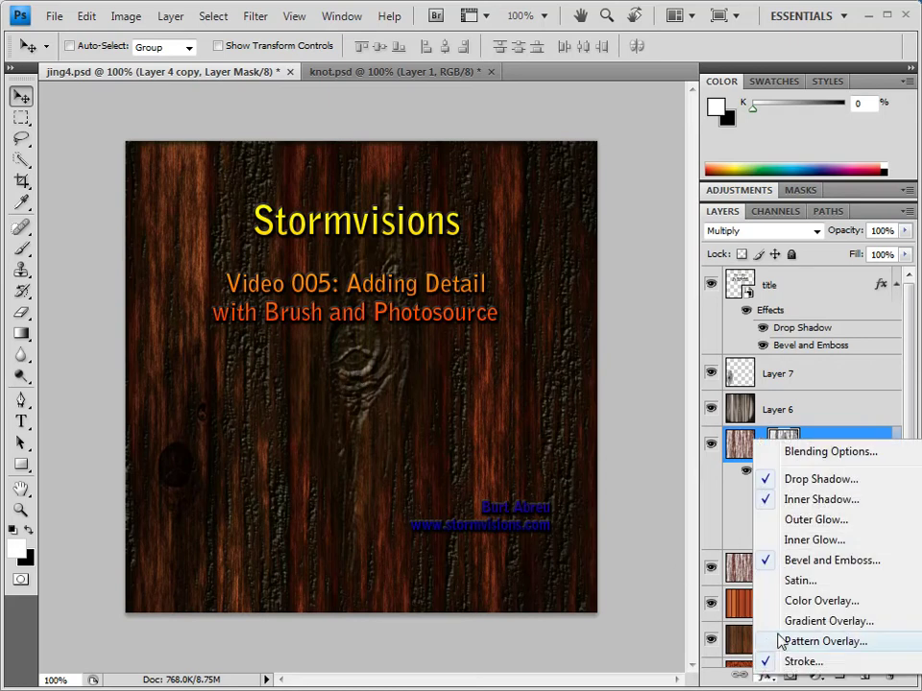
left_click(829, 562)
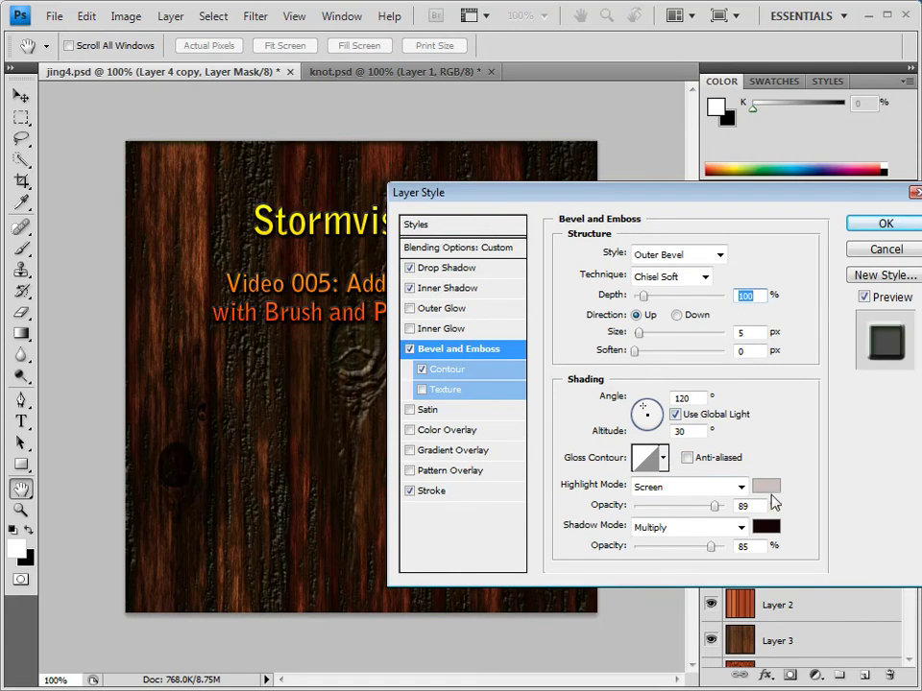
left_click_drag(714, 507, 690, 511)
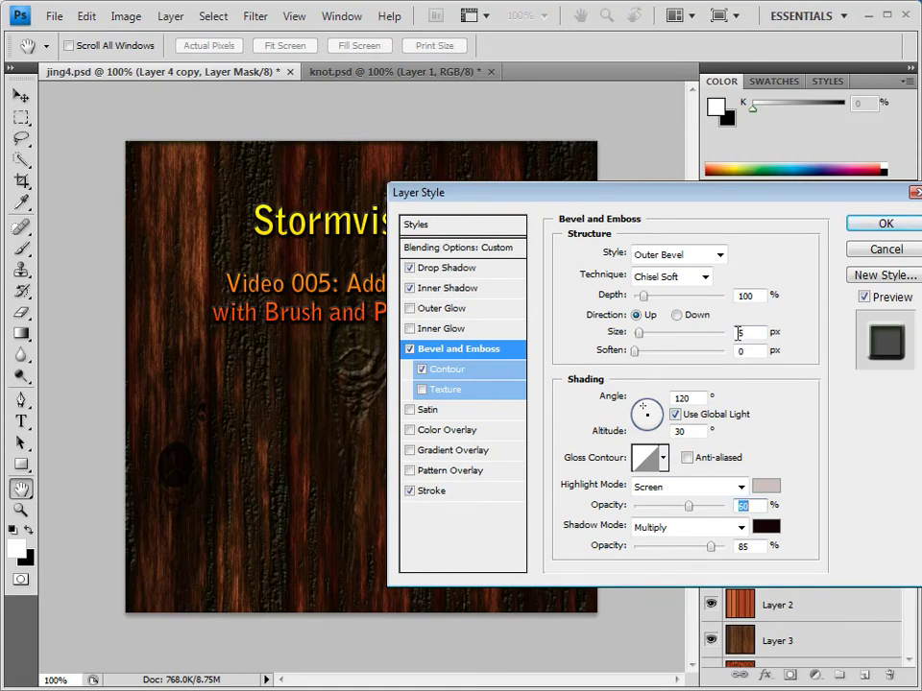
double_click(745, 334)
type("2")
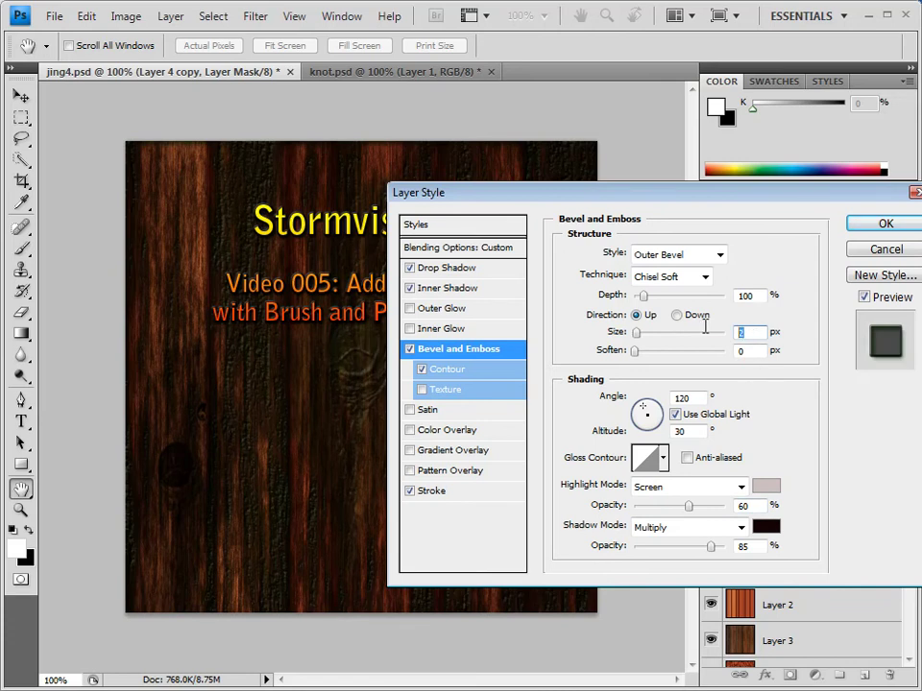
type("3")
left_click_drag(694, 200, 644, 189)
left_click(840, 209)
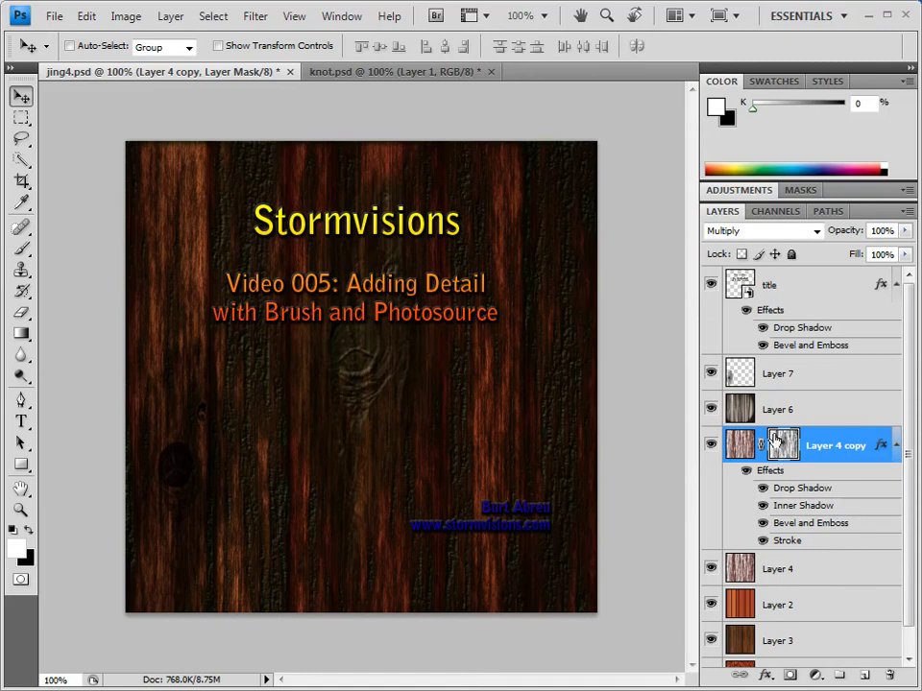
Add a new empty layer directly above Layer 6 and activate the Brush tool.
left_click(740, 413)
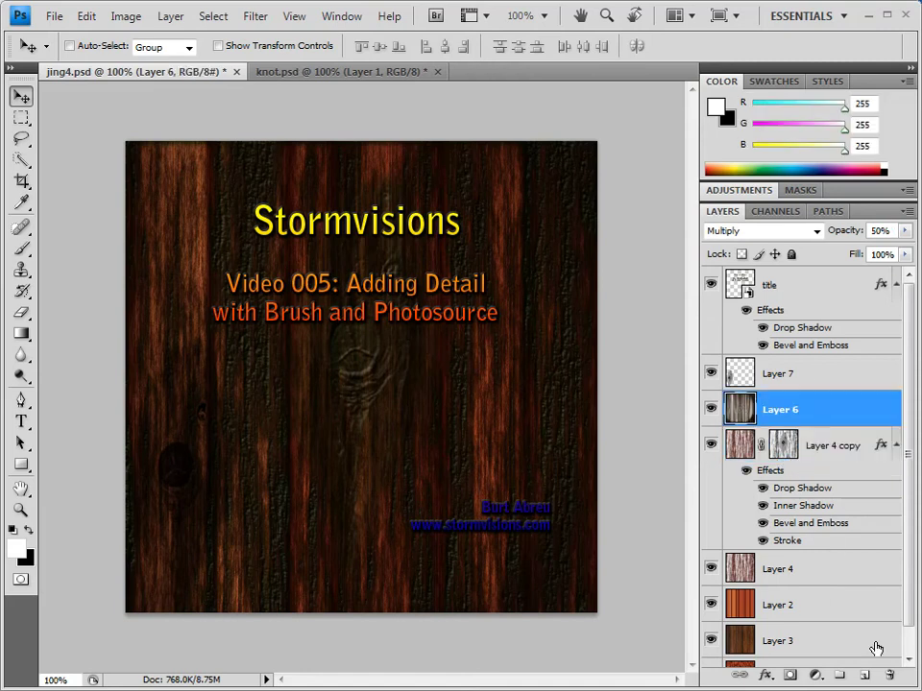
left_click(864, 675)
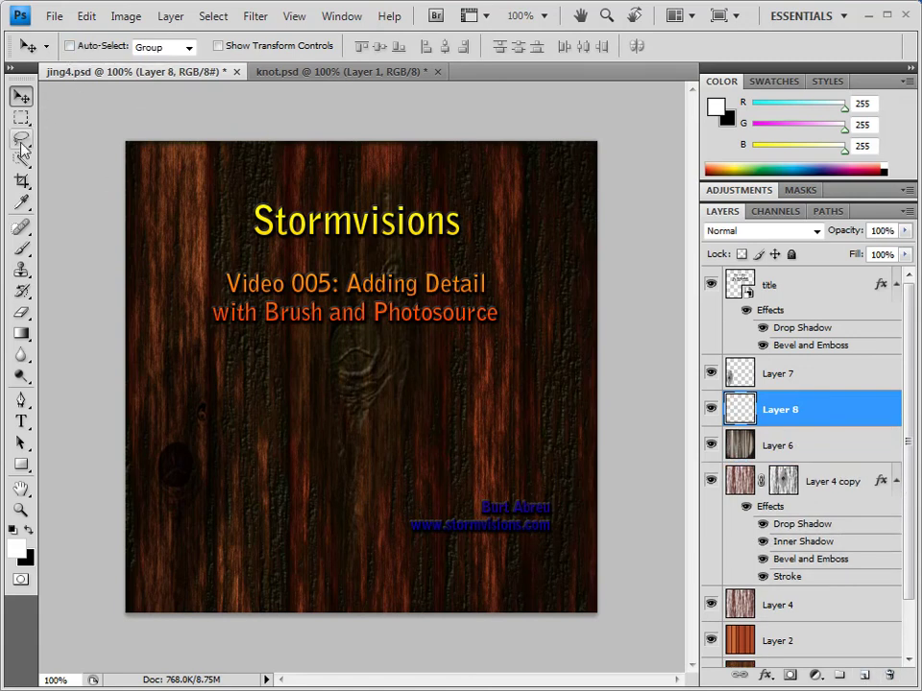
left_click(21, 248)
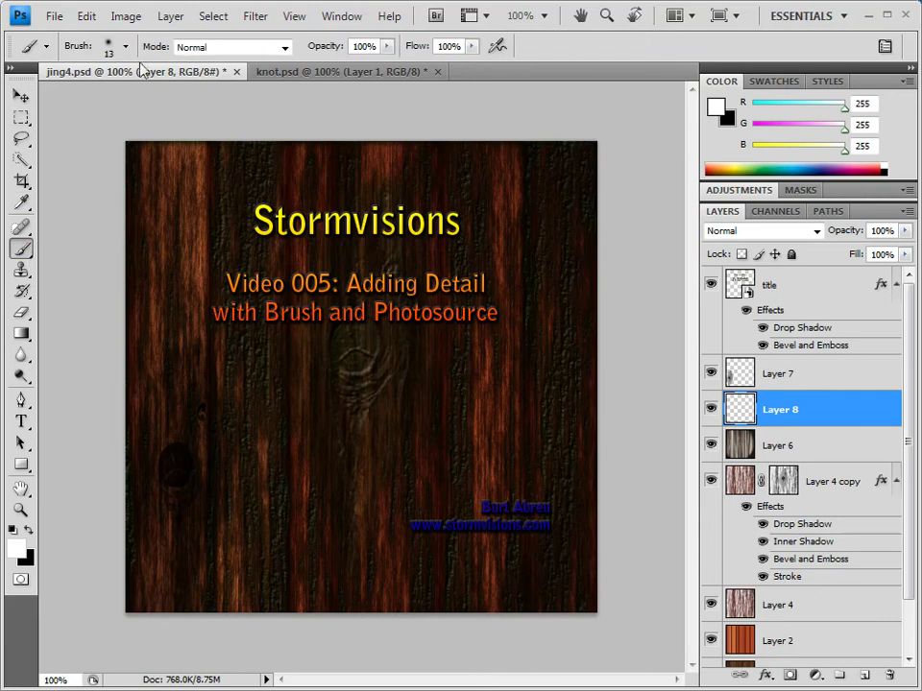
Load the Room122_Knot_Holes.abr brush set from the Room122_Wood_KnotHoles folder inside the desktop's jing folder.
left_click(126, 47)
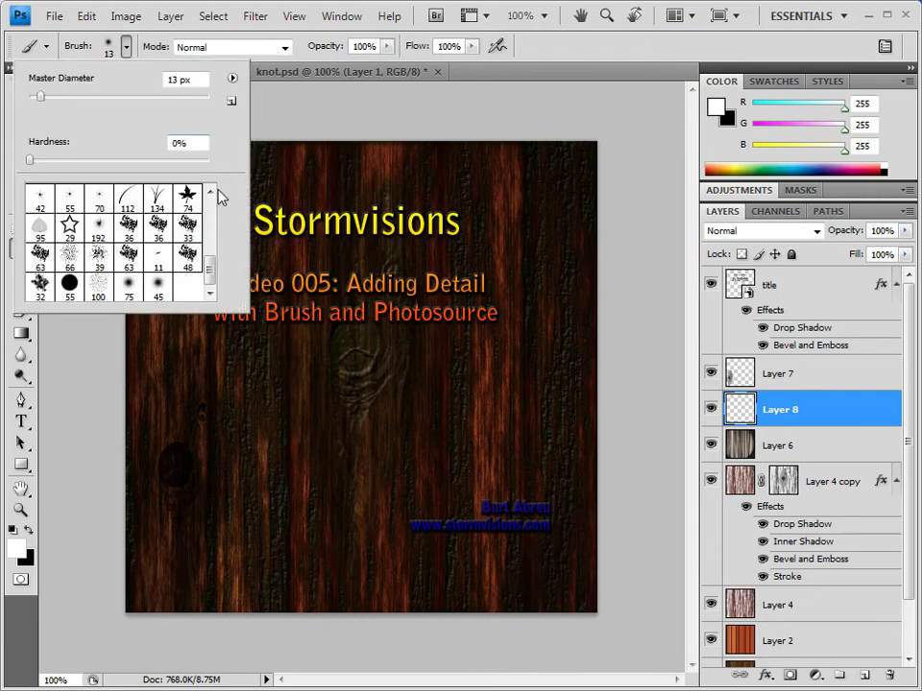
left_click(234, 78)
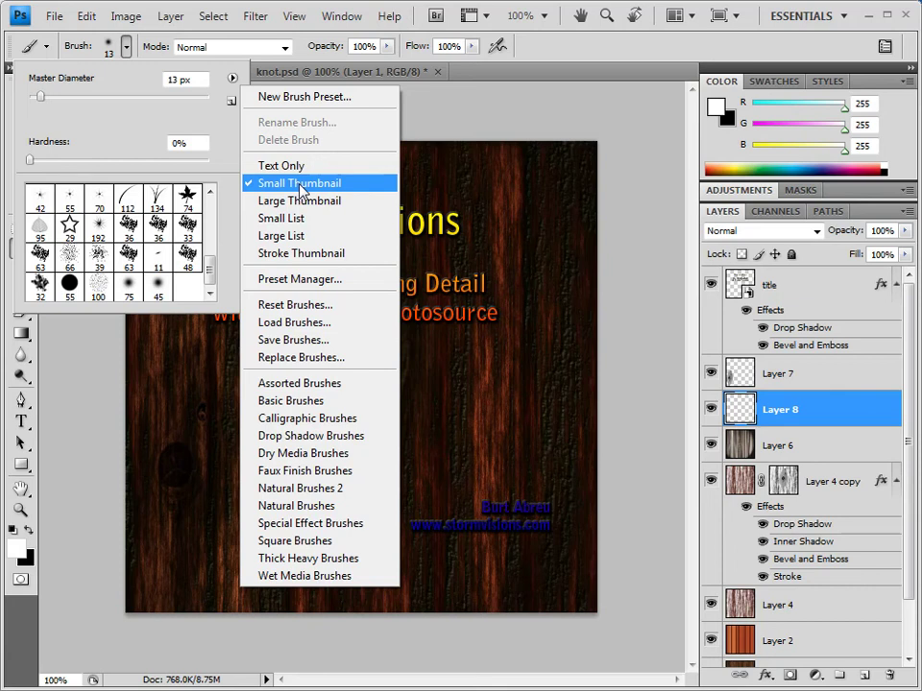
left_click(292, 323)
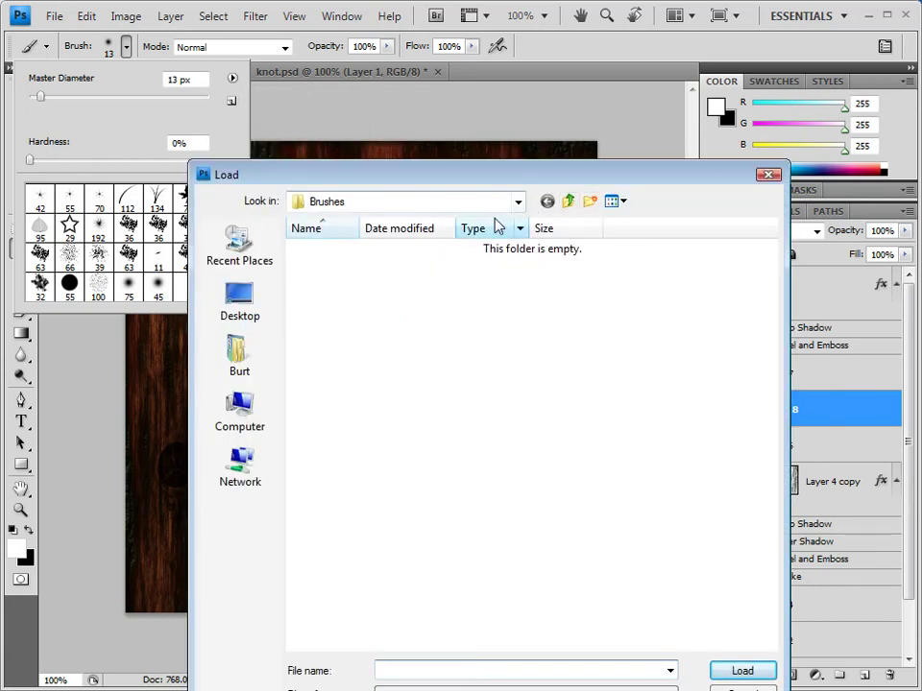
left_click(235, 314)
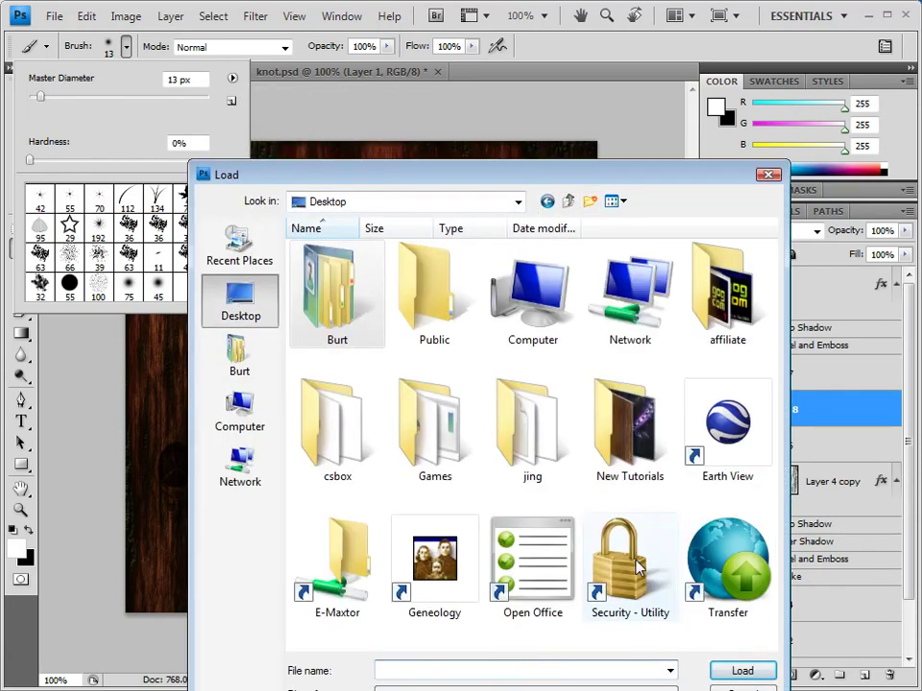
double_click(534, 451)
double_click(393, 277)
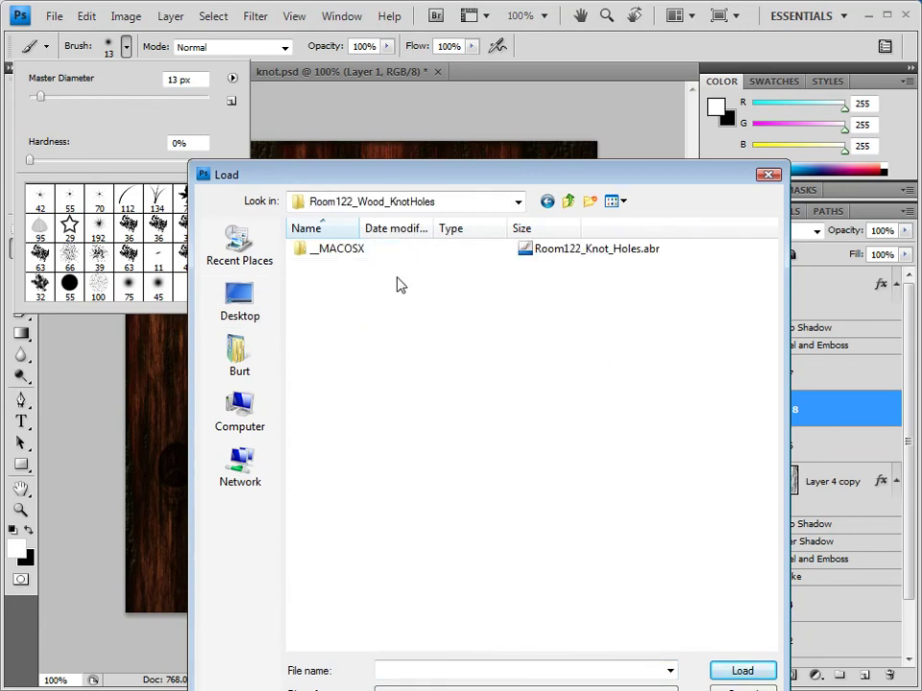
left_click(528, 248)
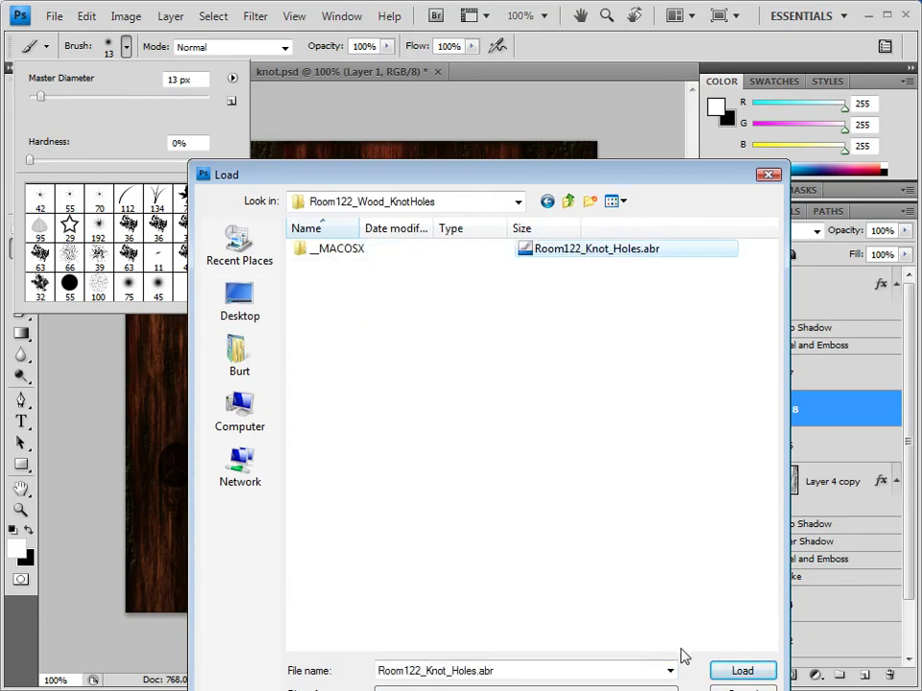
left_click(722, 675)
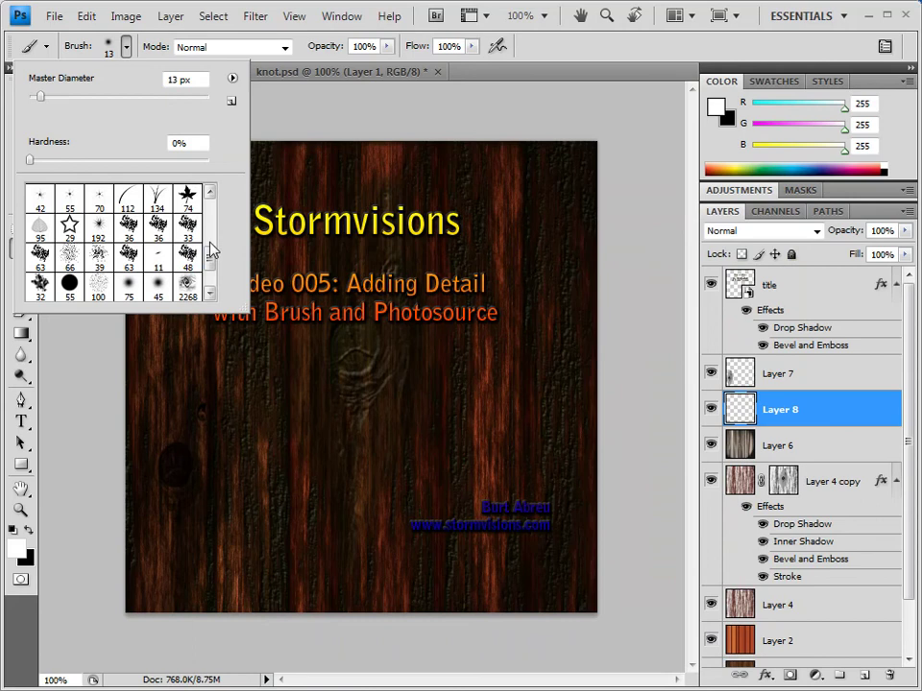
Choose the last 2500 px knot brush from the newly loaded knot-hole set.
left_click_drag(215, 263, 210, 288)
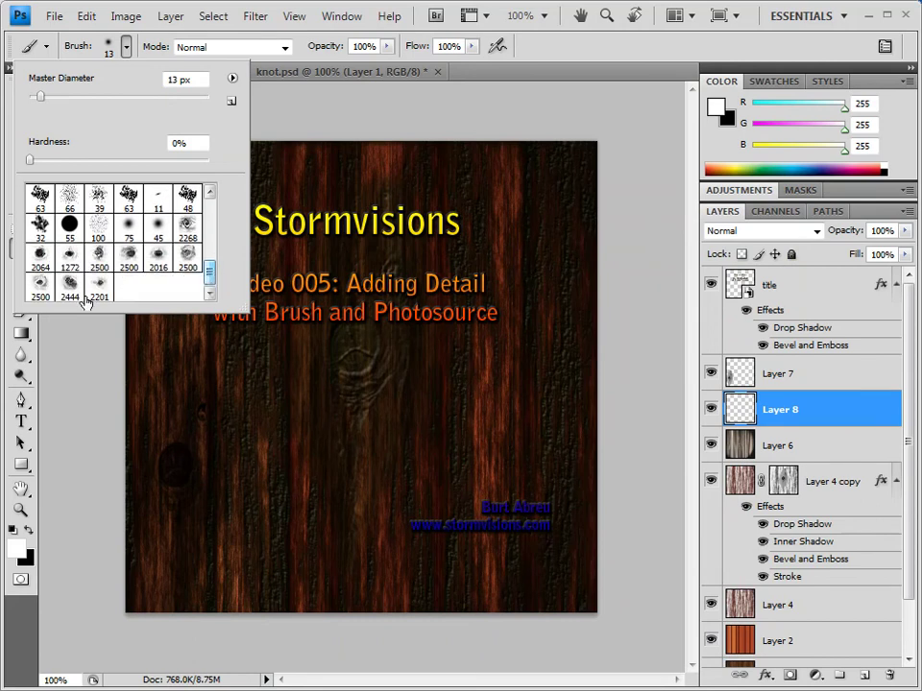
left_click(42, 285)
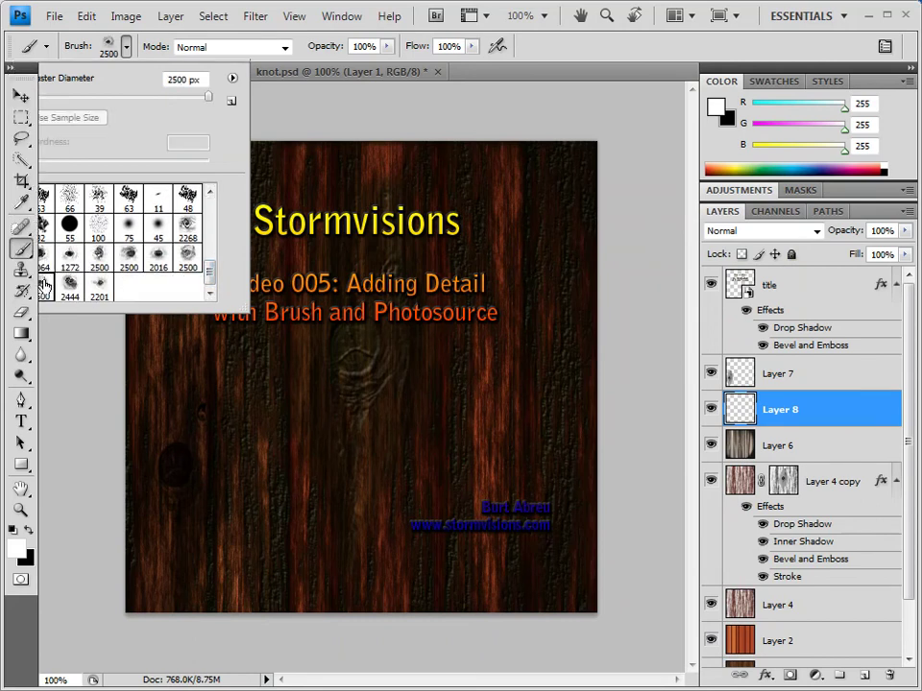
key("Return")
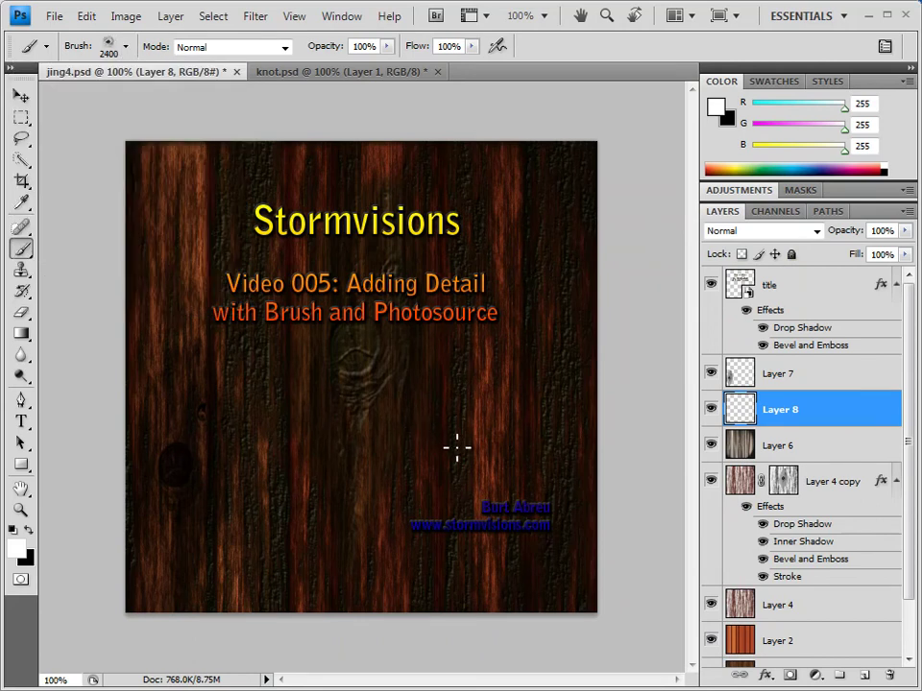
Stamp one black knot at 400 px on Layer 8, just above the signature text, and switch back to the 55 px hard round brush.
key("bracketleft")
key("bracketleft")
key("bracketleft")
key("bracketleft")
key("bracketleft")
key("bracketleft")
key("bracketleft")
key("bracketleft")
key("bracketleft")
key("bracketleft")
key("bracketleft")
left_click(29, 531)
key("bracketright")
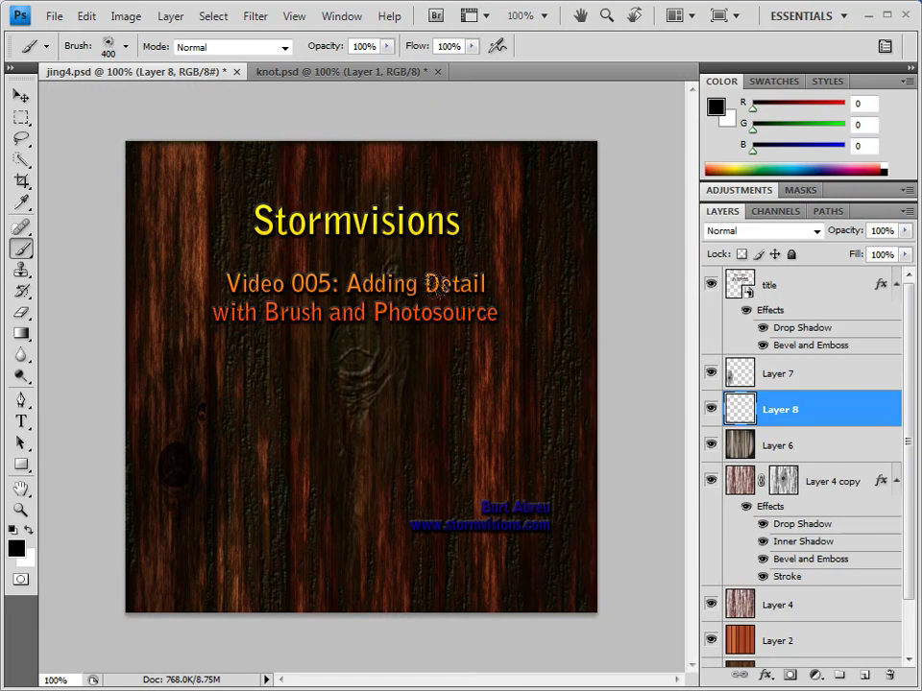
left_click(493, 427)
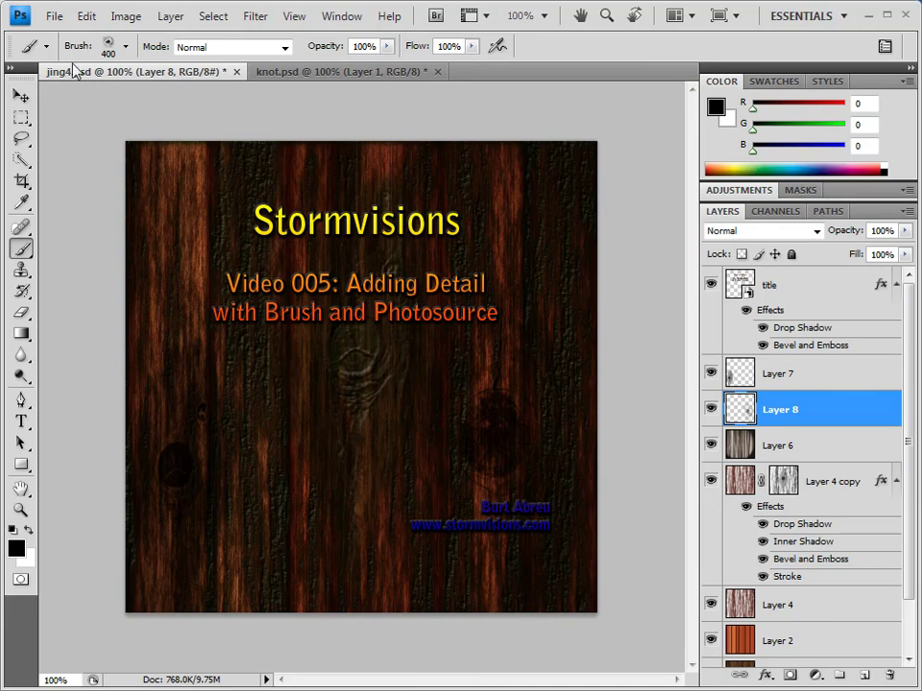
left_click(126, 46)
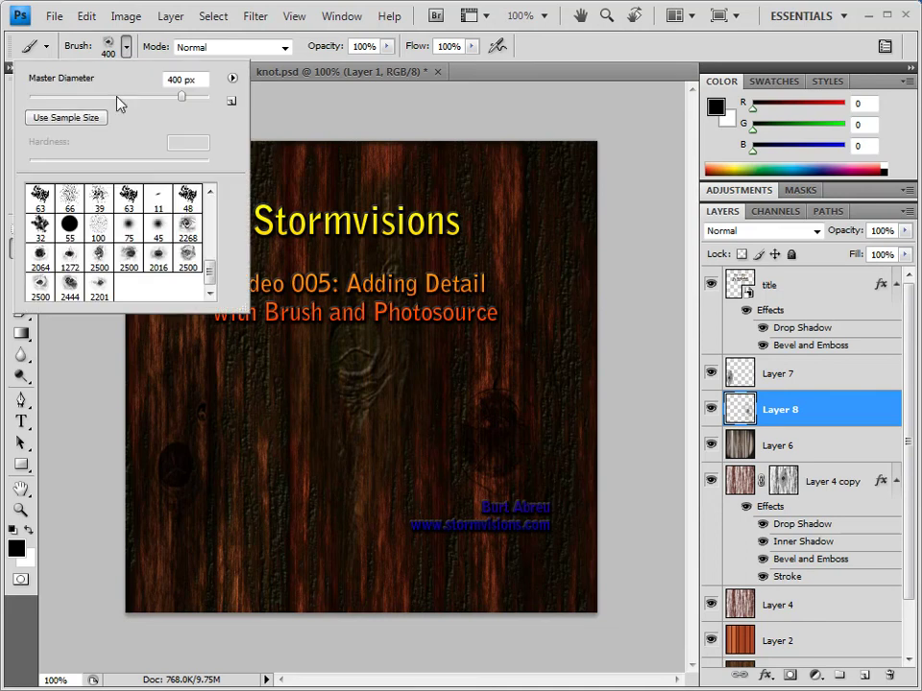
double_click(72, 229)
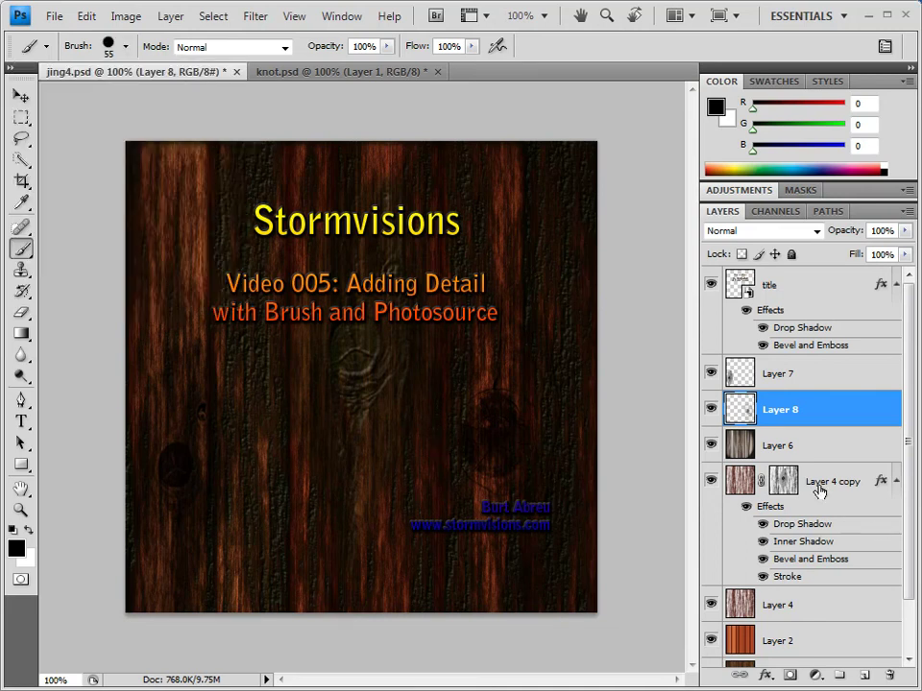
Add a Bevel and Emboss effect to Layer 8 with direction Down and the Chisel Soft technique.
left_click(765, 675)
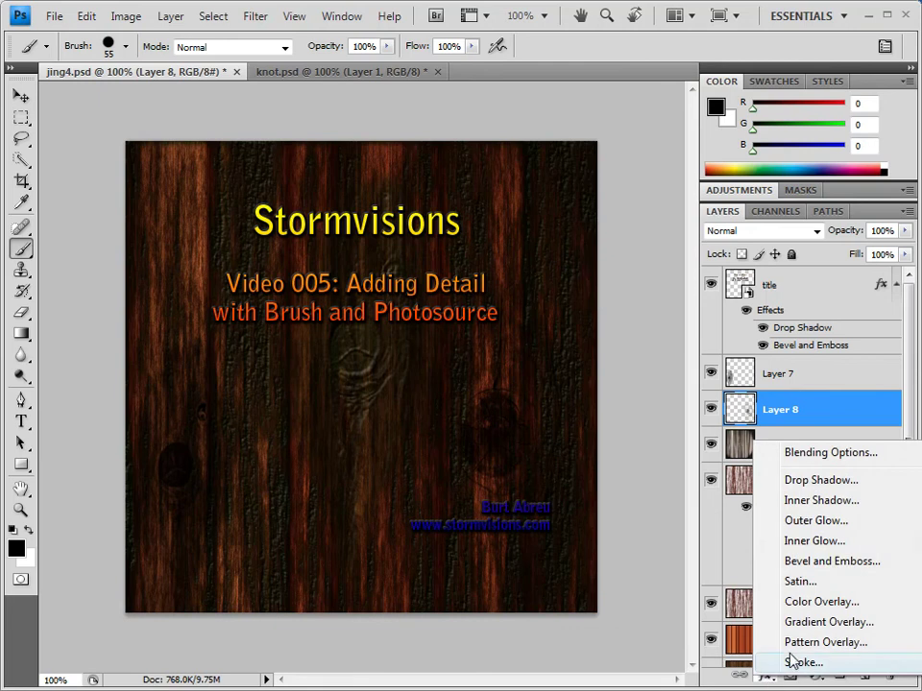
left_click(808, 561)
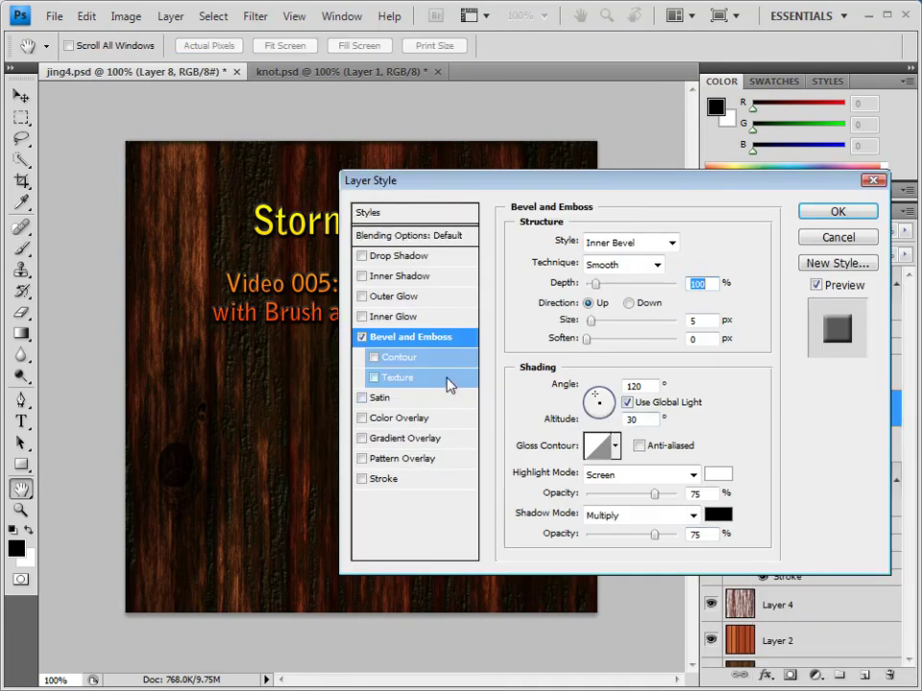
left_click_drag(448, 190, 682, 183)
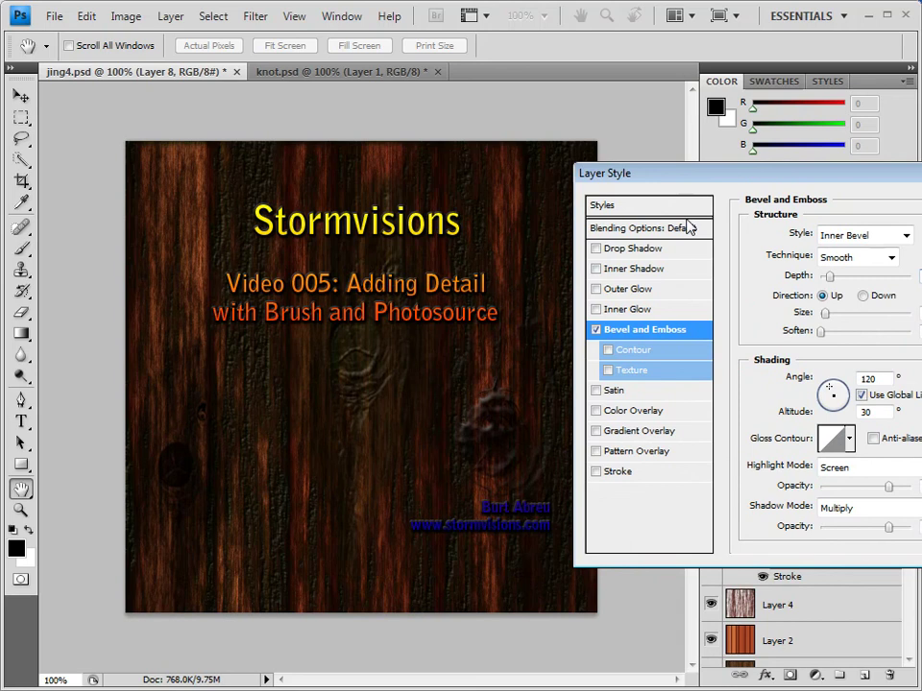
left_click(863, 296)
left_click(891, 258)
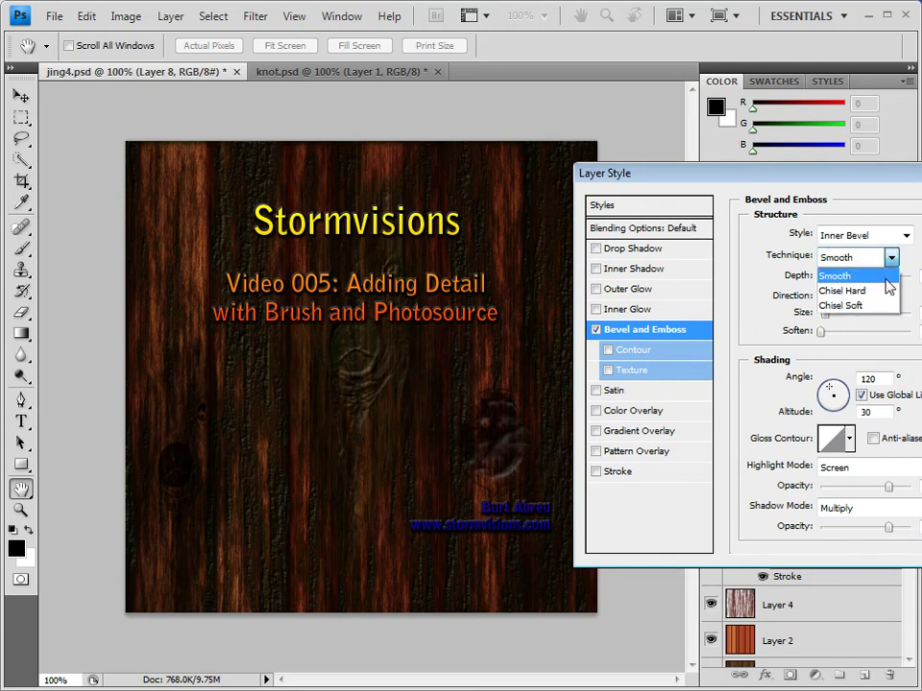
left_click(844, 303)
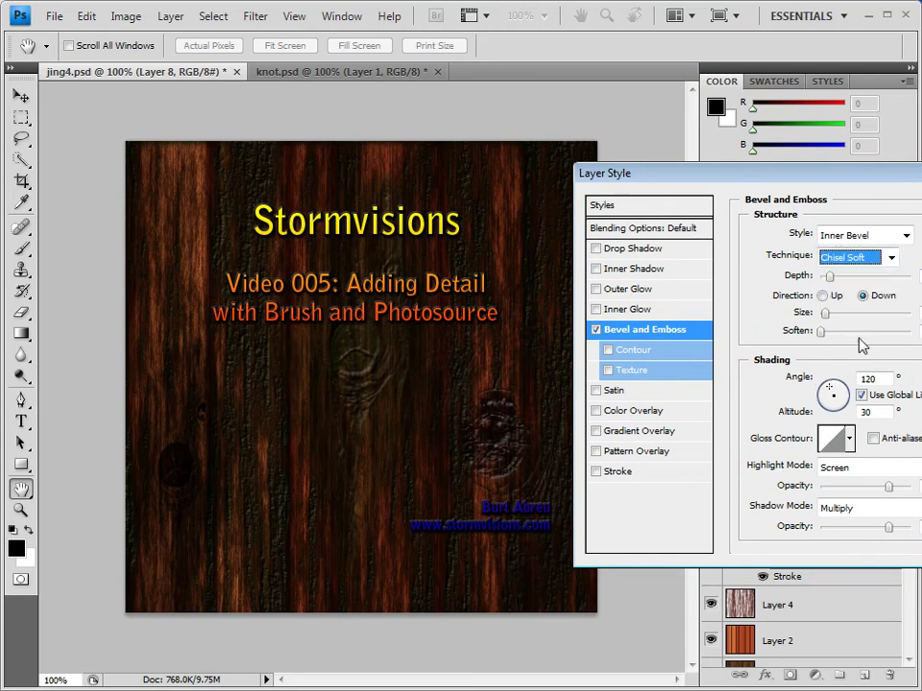
Set the bevel's highlight color to a light tan based on a tone sampled from the wood.
left_click_drag(805, 175, 746, 43)
left_click(892, 335)
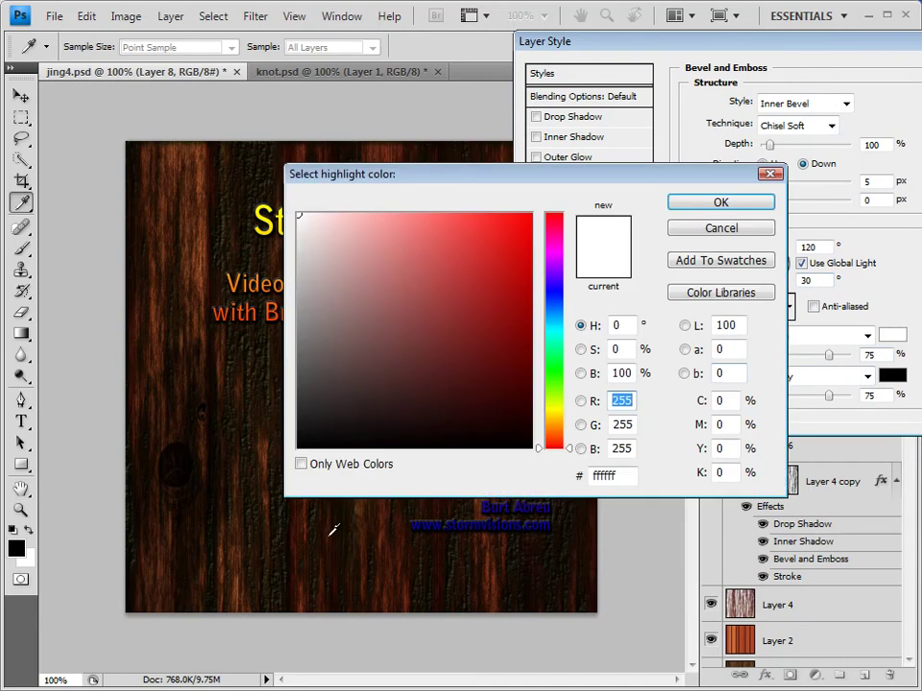
left_click(230, 548)
left_click_drag(435, 319, 389, 251)
left_click(692, 205)
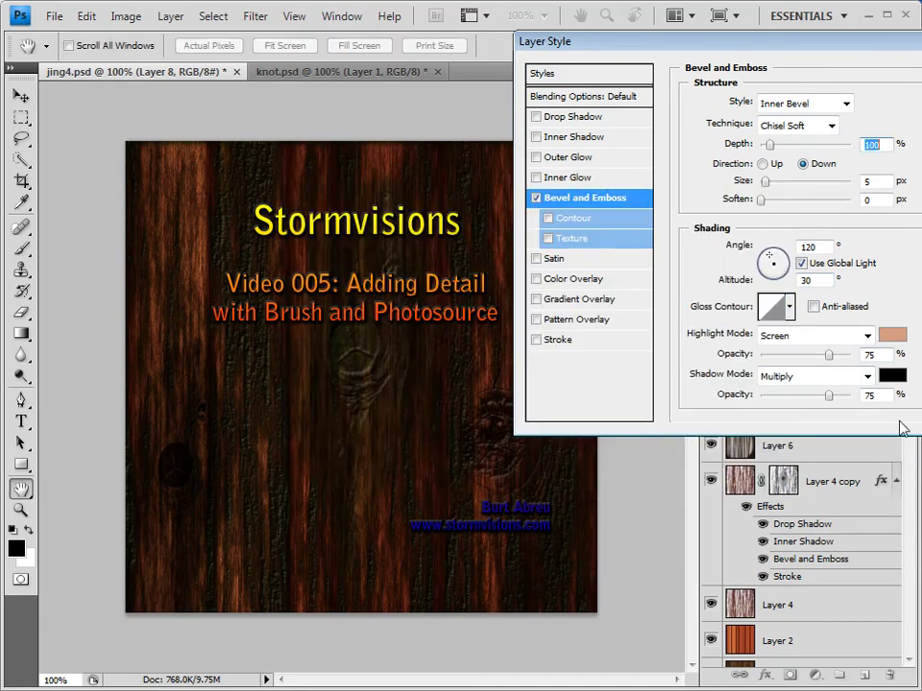
Set the bevel's shadow color to dark brown #220d06 and apply the layer style.
left_click(893, 377)
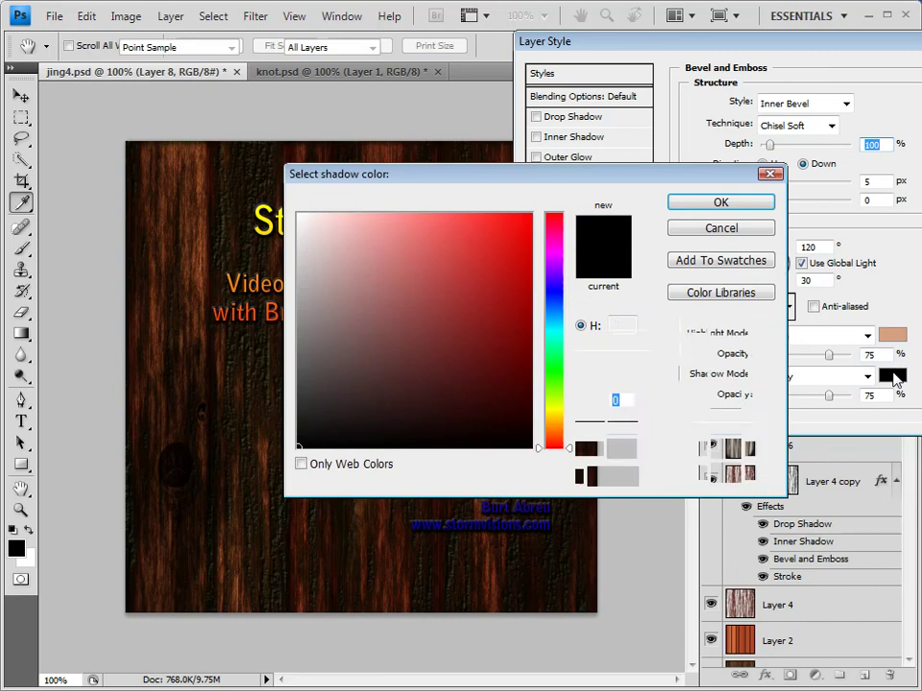
left_click(381, 570)
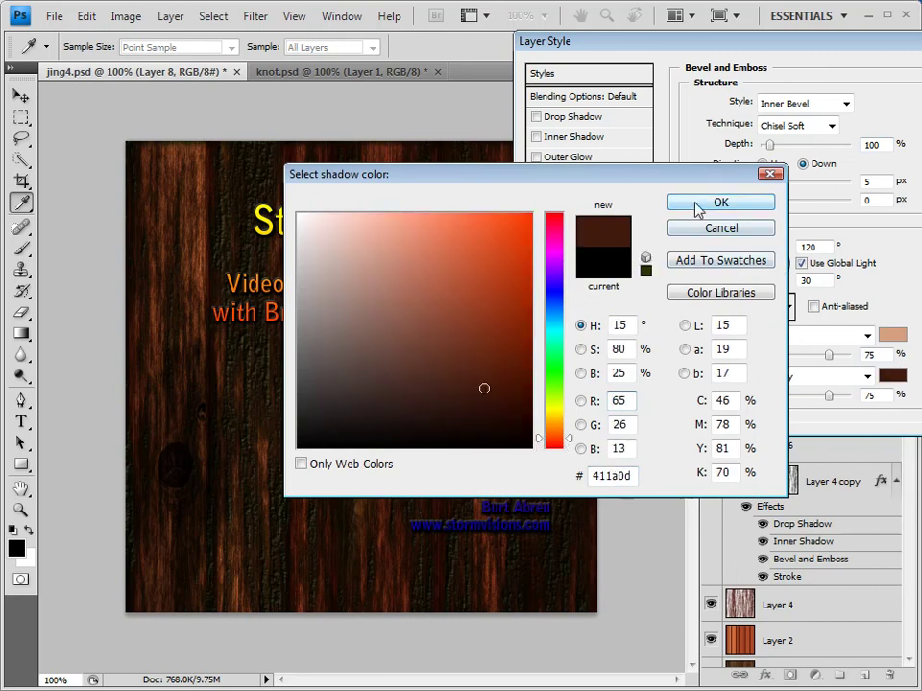
left_click(492, 417)
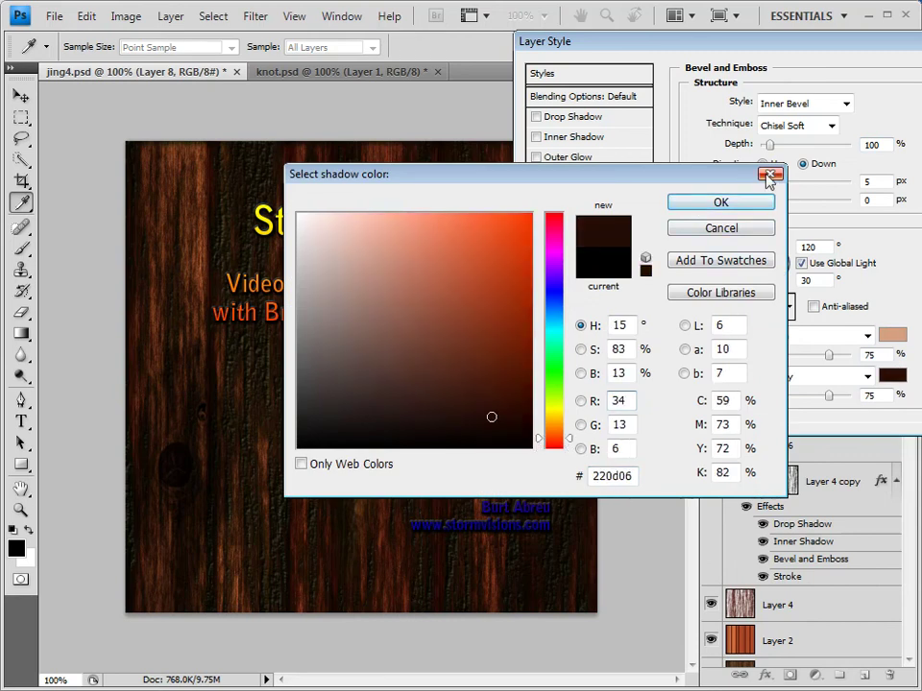
left_click(720, 204)
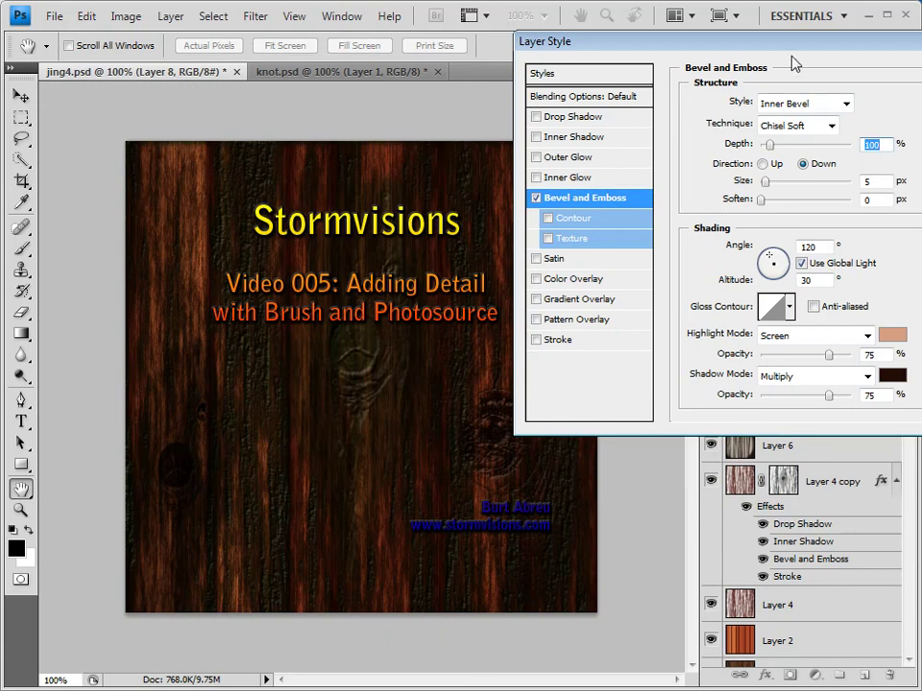
left_click_drag(793, 50, 617, 27)
left_click(871, 47)
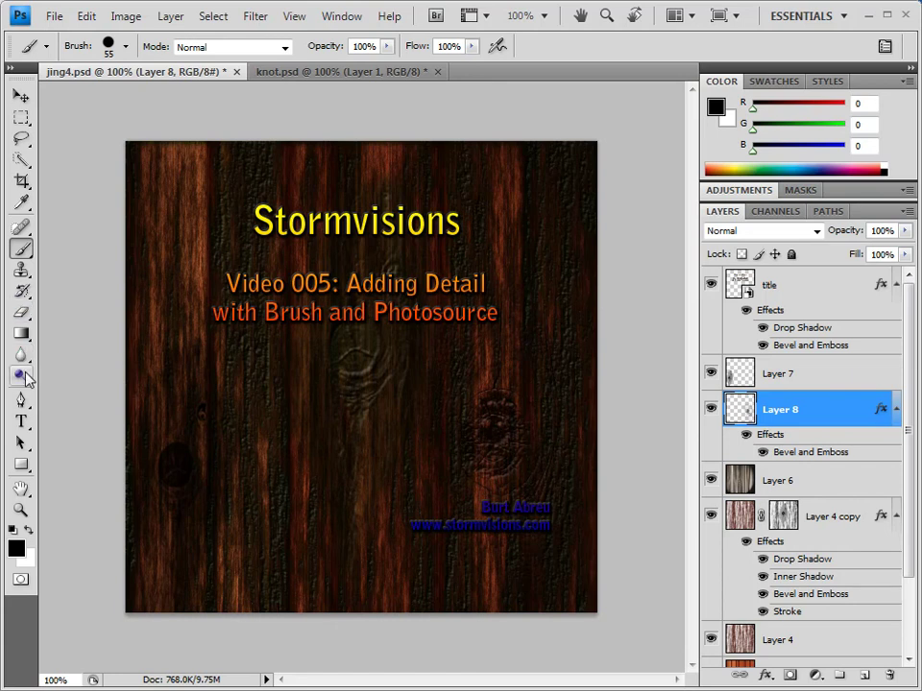
Activate the Eraser tool and give it the second 2500 px knot brush from the loaded set.
left_click(23, 314)
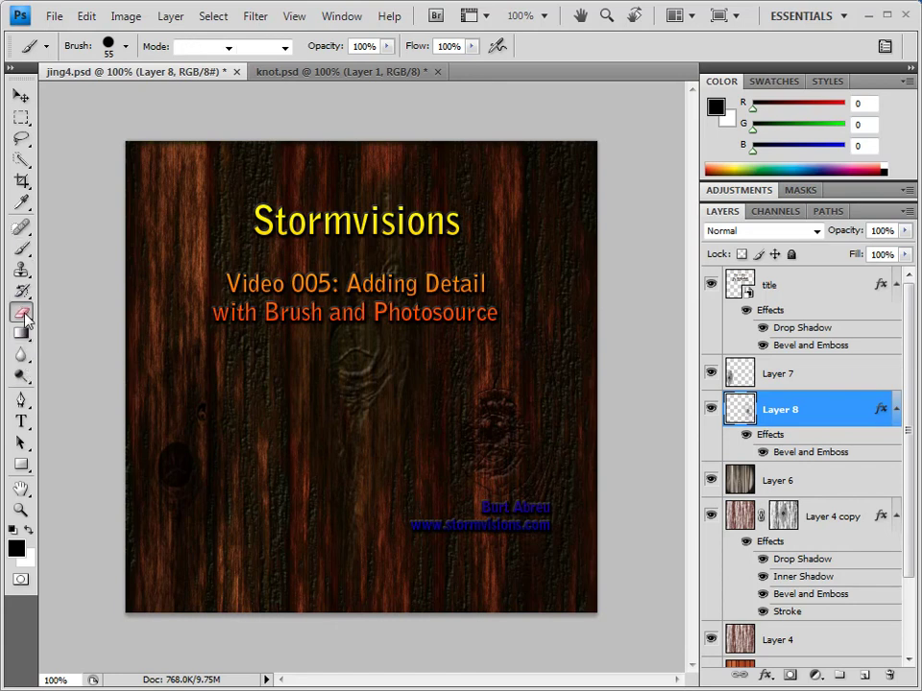
left_click(108, 46)
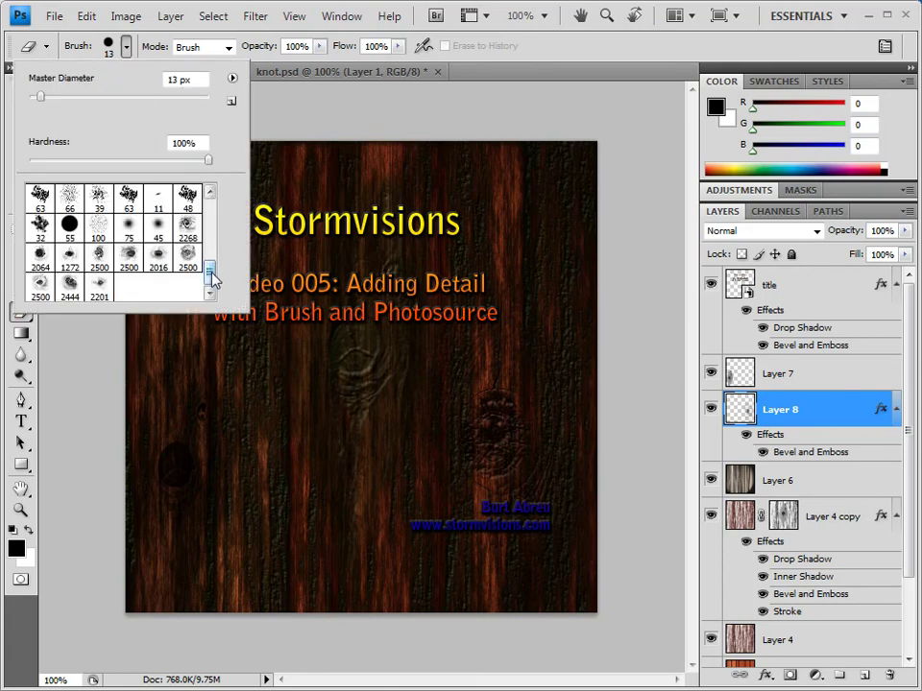
left_click(128, 257)
key("Return")
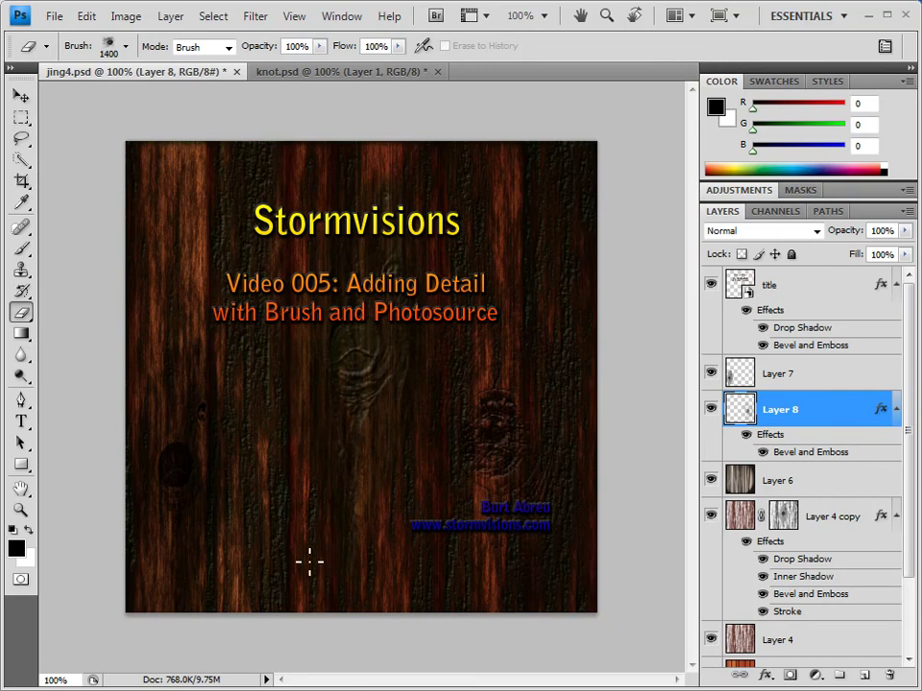
Reduce the knot-shaped eraser to 300 px and erase a knot imprint from Layer 6.
key("bracketleft")
key("bracketleft")
key("bracketleft")
key("bracketleft")
key("bracketleft")
key("bracketleft")
key("bracketleft")
key("bracketleft")
key("bracketleft")
key("bracketleft")
key("bracketleft")
key("bracketright")
left_click(731, 485)
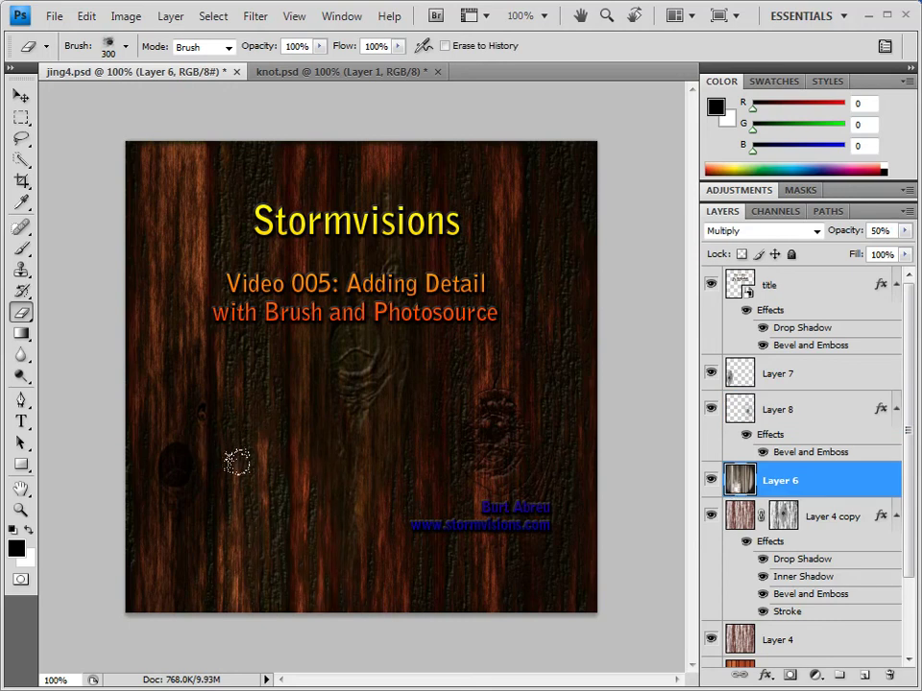
Add a layer mask to Layer 6 and open the list of layer effects for it.
left_click(789, 676)
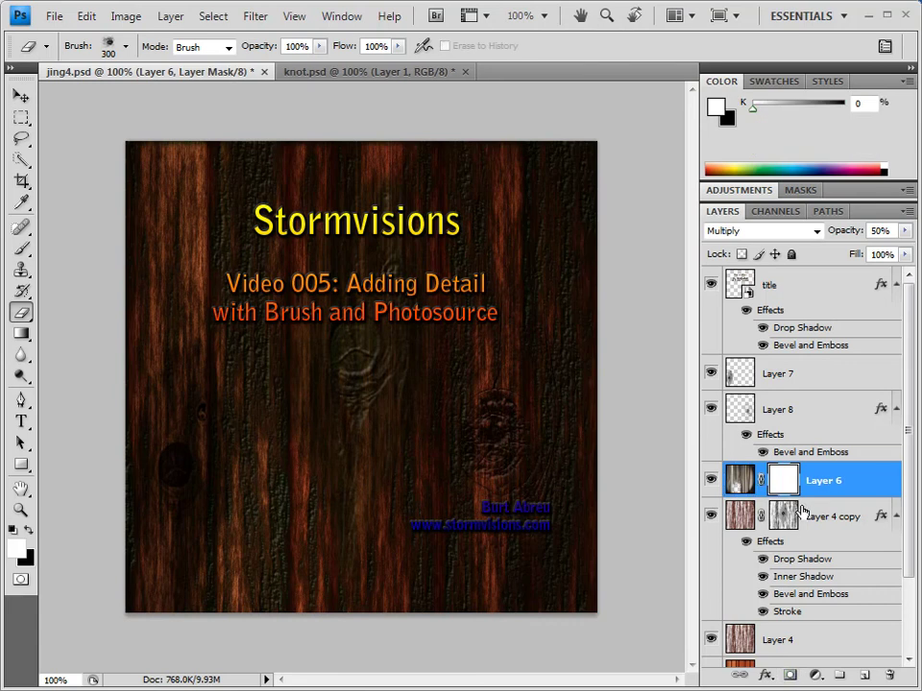
left_click(765, 676)
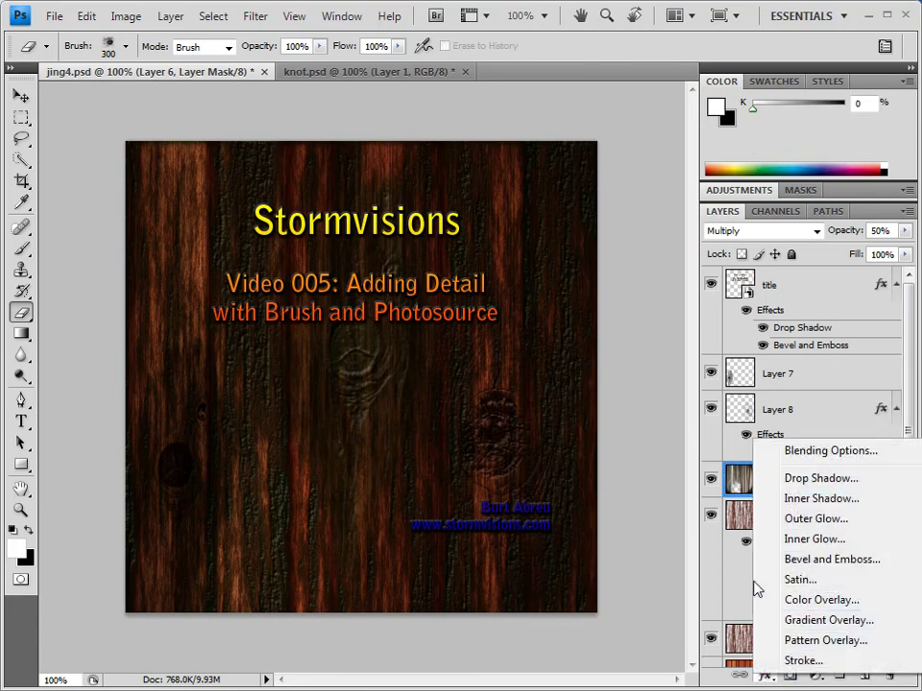